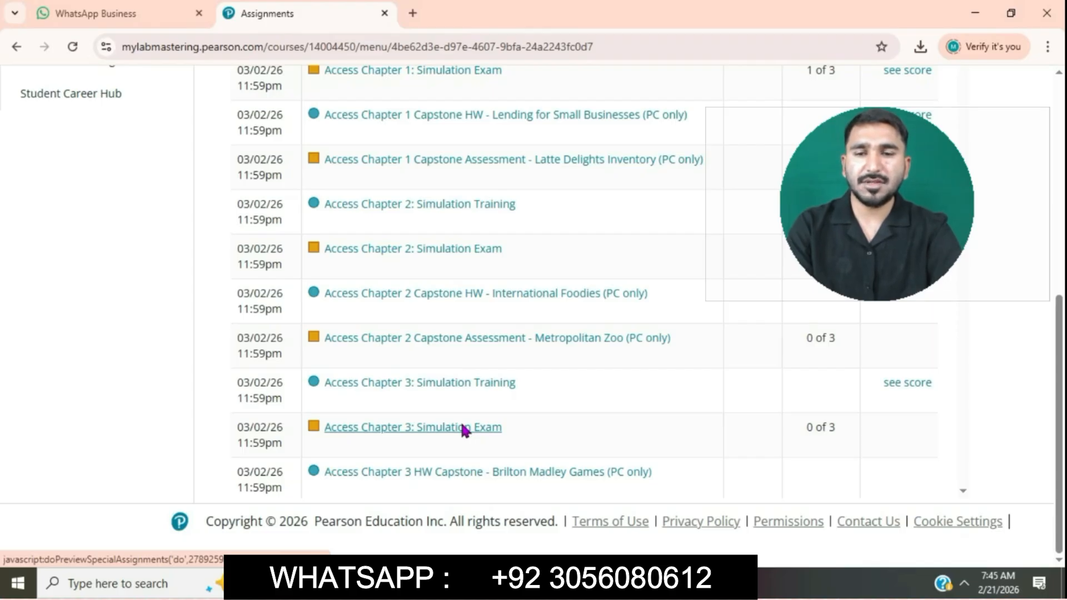
Step: Start the Access Chapter 3: Simulation Exam assignment, launch its simulation and maximize the simulation window
{"action": "left_click", "coordinate": [465, 429]}
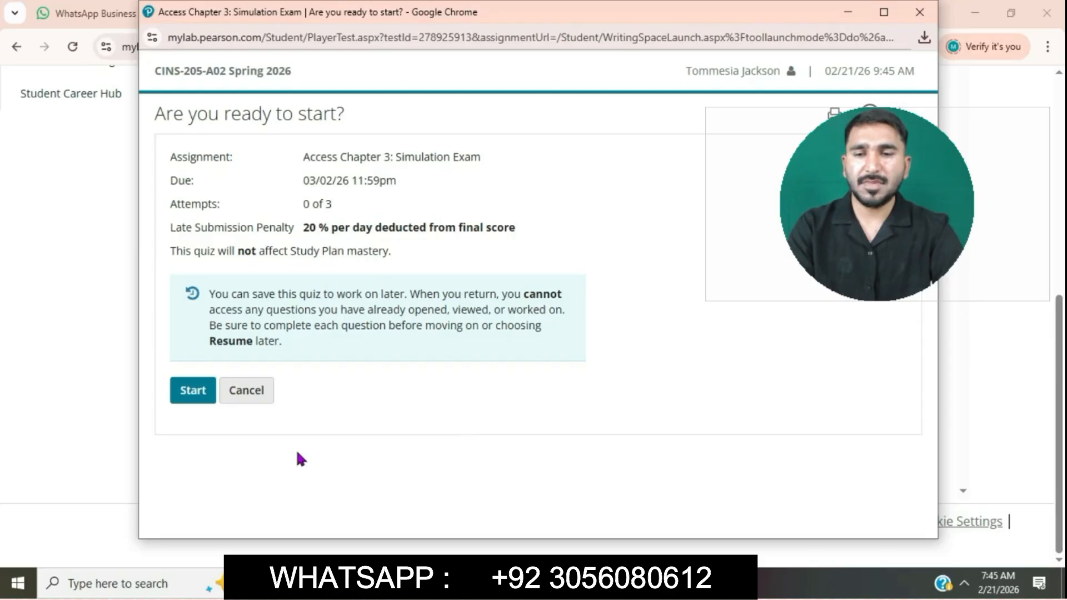
{"action": "left_click", "coordinate": [201, 395]}
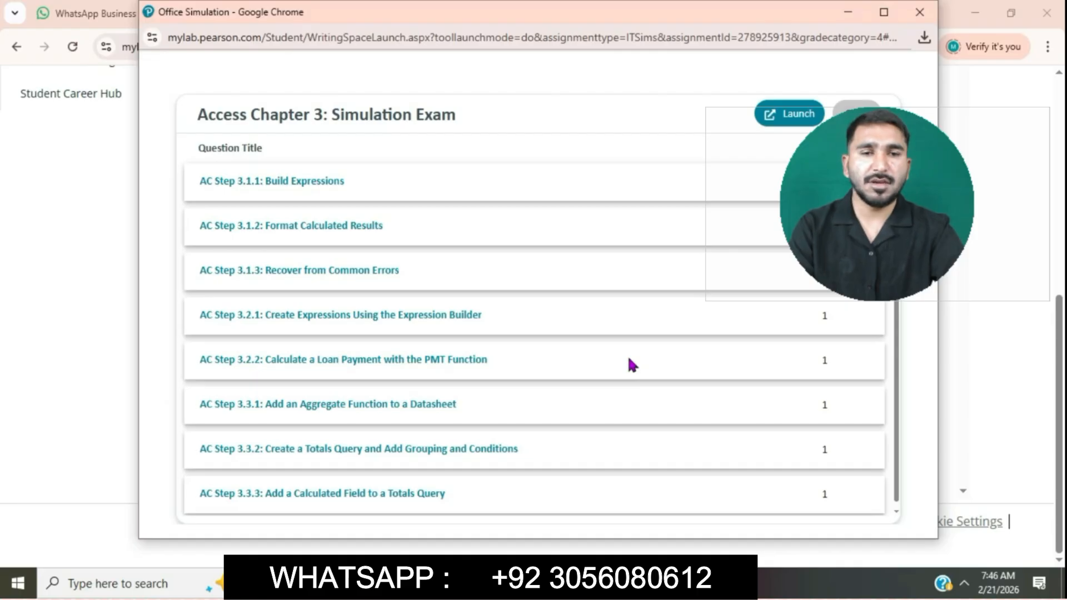
{"action": "left_click", "coordinate": [792, 120]}
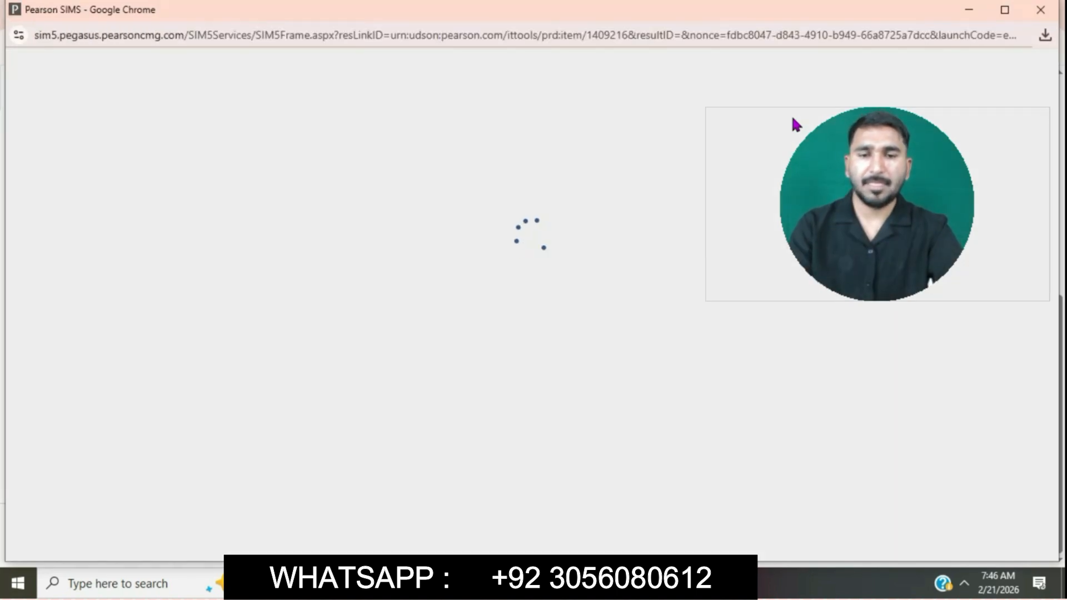
{"action": "left_click", "coordinate": [1004, 10]}
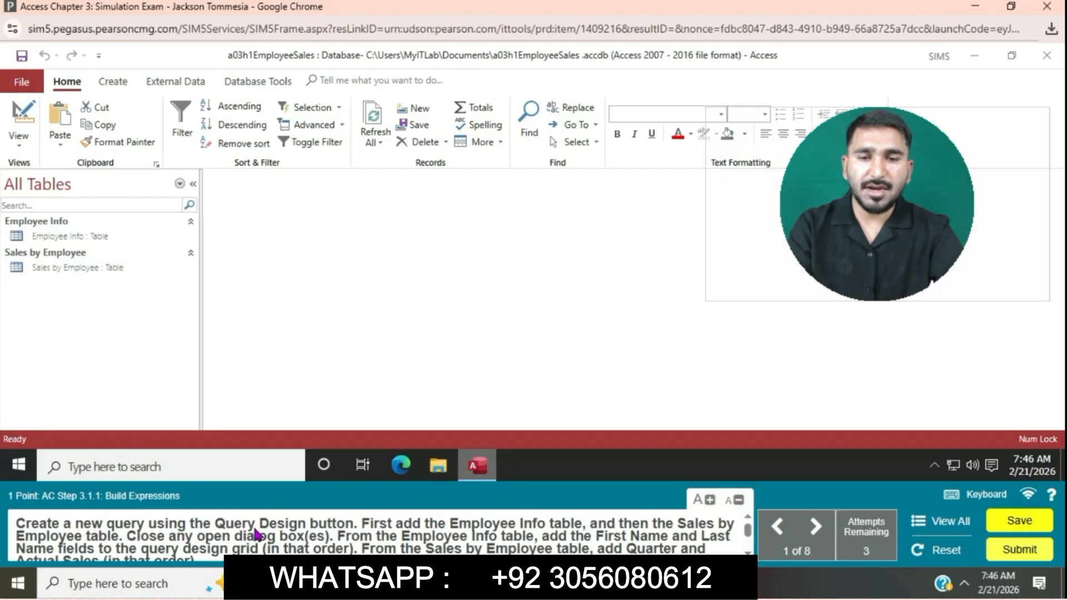
Step: Create a new query in Design view containing the Employee Info and Sales by Employee tables, in that order
{"action": "left_click", "coordinate": [119, 82]}
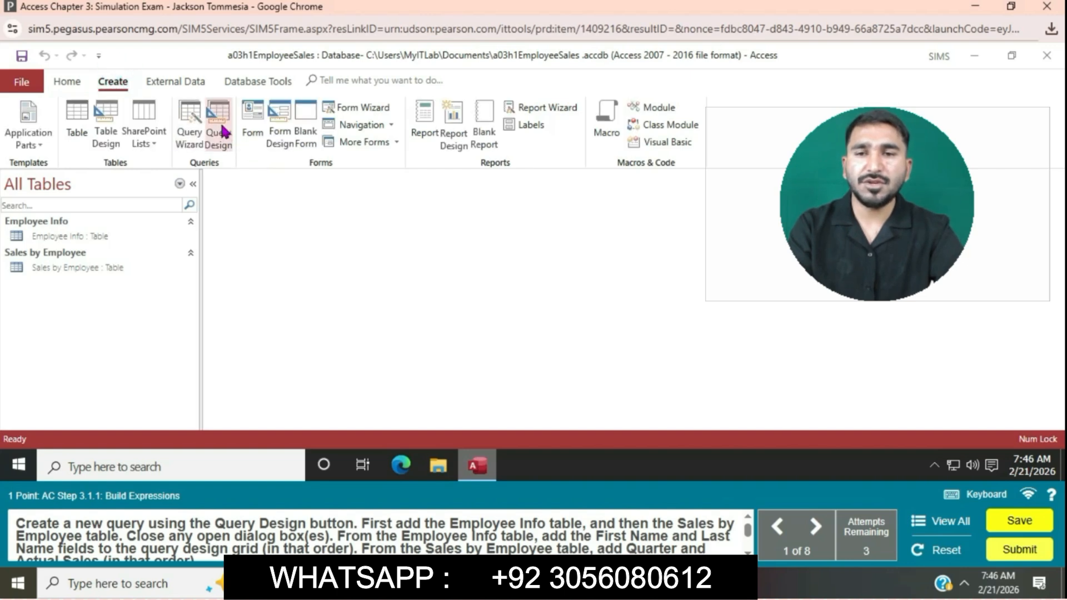
{"action": "left_click", "coordinate": [223, 132]}
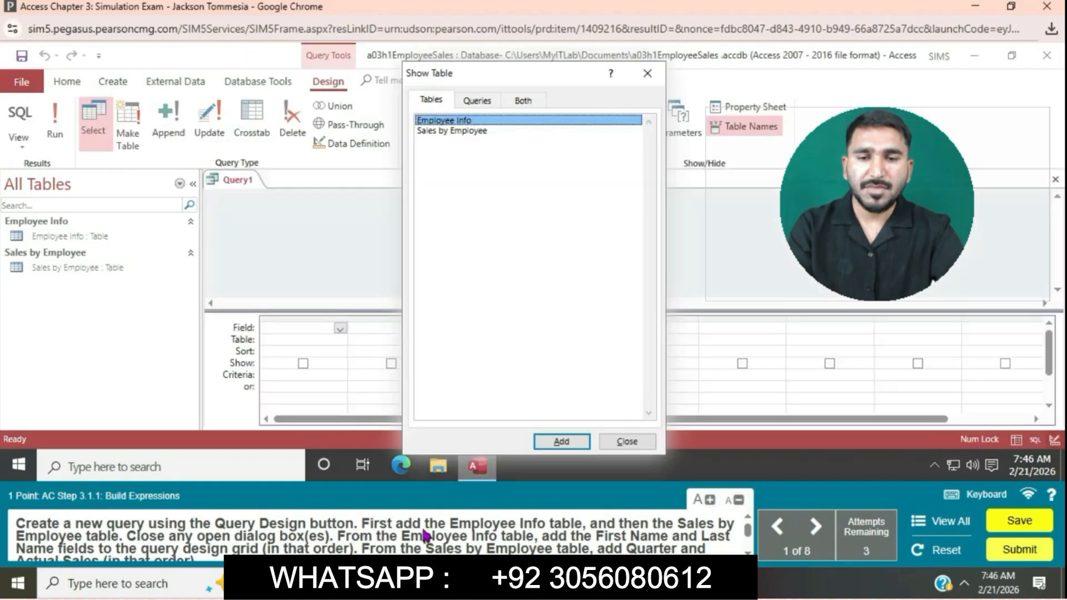
{"action": "double_click", "coordinate": [471, 123]}
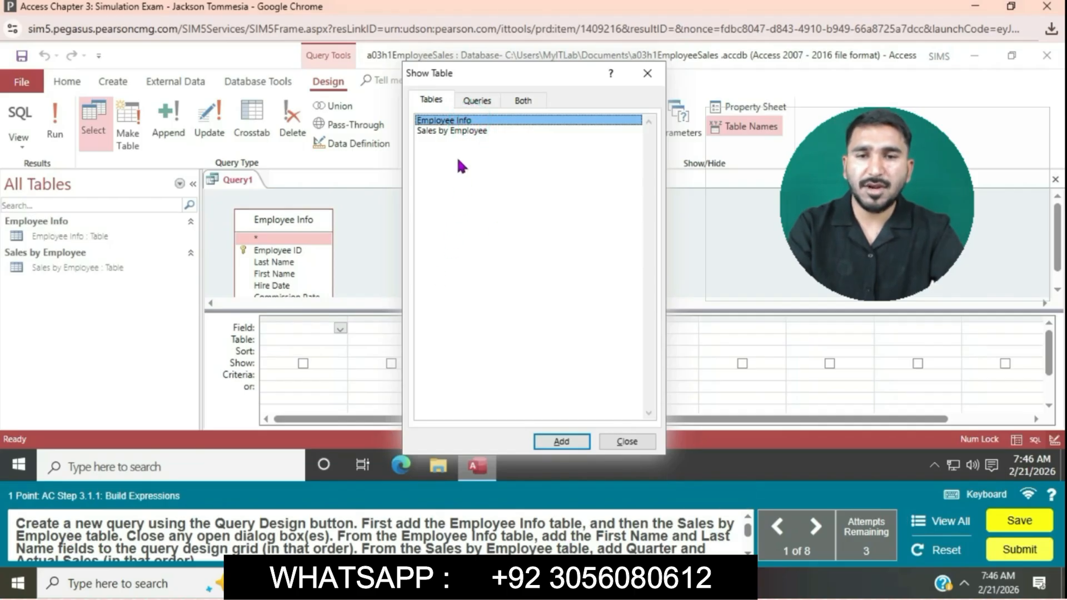
{"action": "left_click", "coordinate": [455, 132]}
{"action": "double_click", "coordinate": [455, 132]}
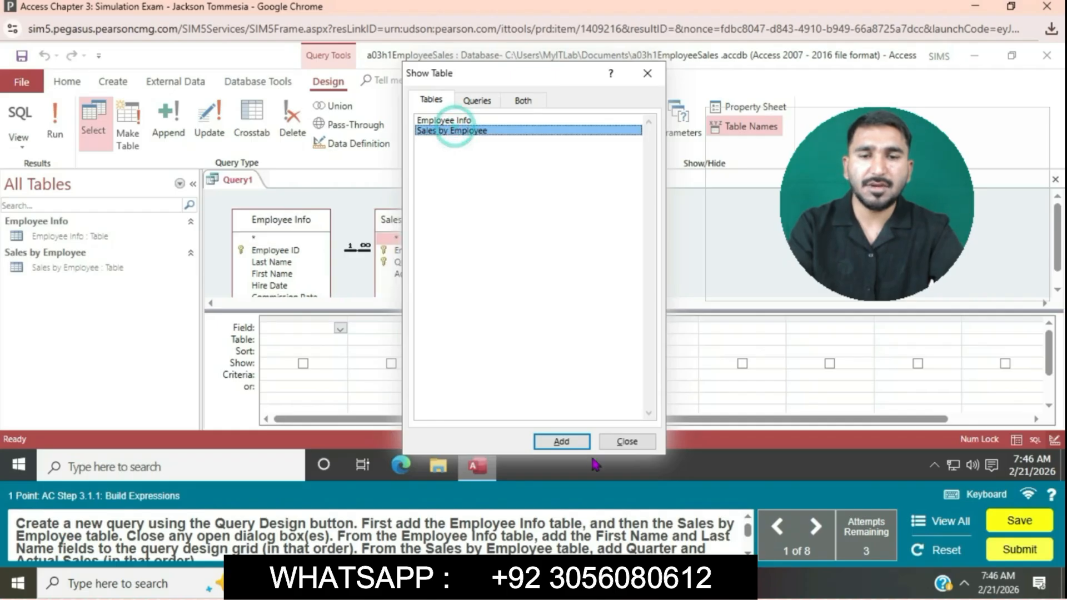
{"action": "left_click", "coordinate": [627, 441]}
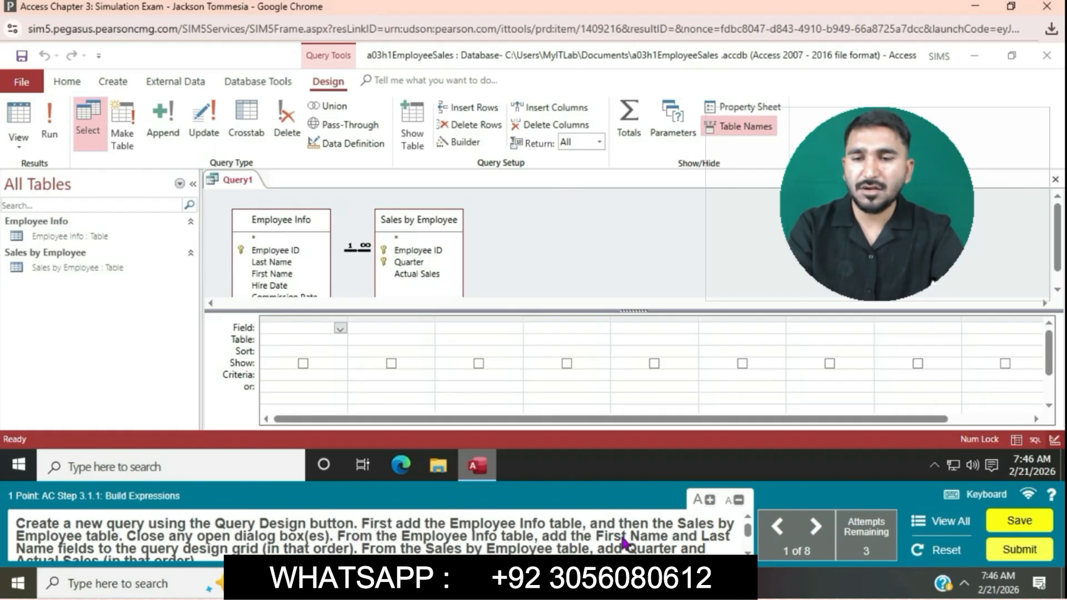
Step: Add First Name and Last Name from Employee Info, plus Quarter and Actual Sales from Sales by Employee, to the design grid
{"action": "double_click", "coordinate": [276, 274]}
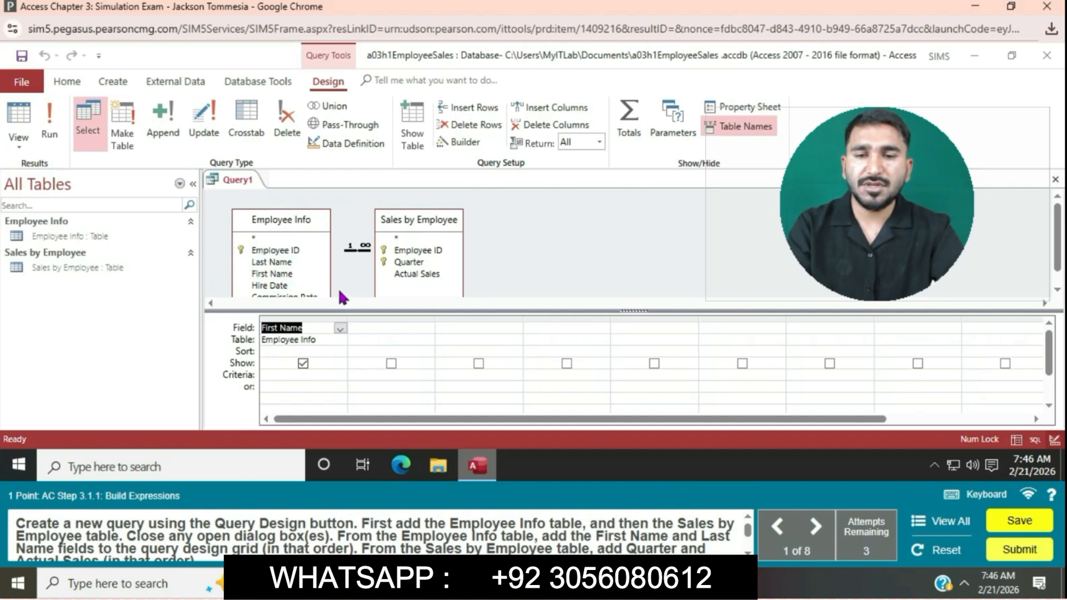
{"action": "double_click", "coordinate": [272, 262]}
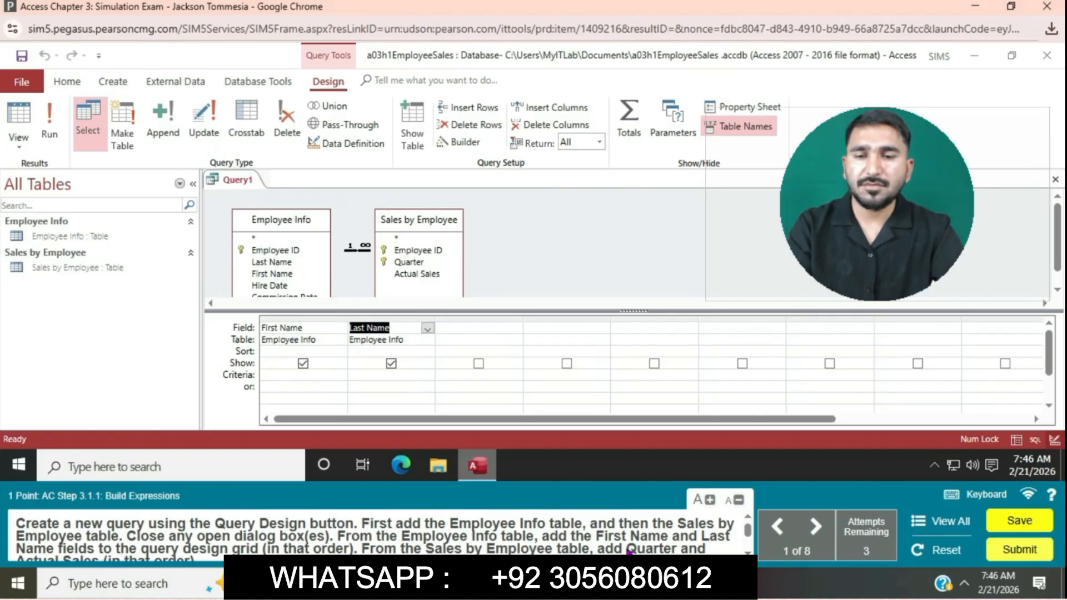
{"action": "double_click", "coordinate": [411, 262]}
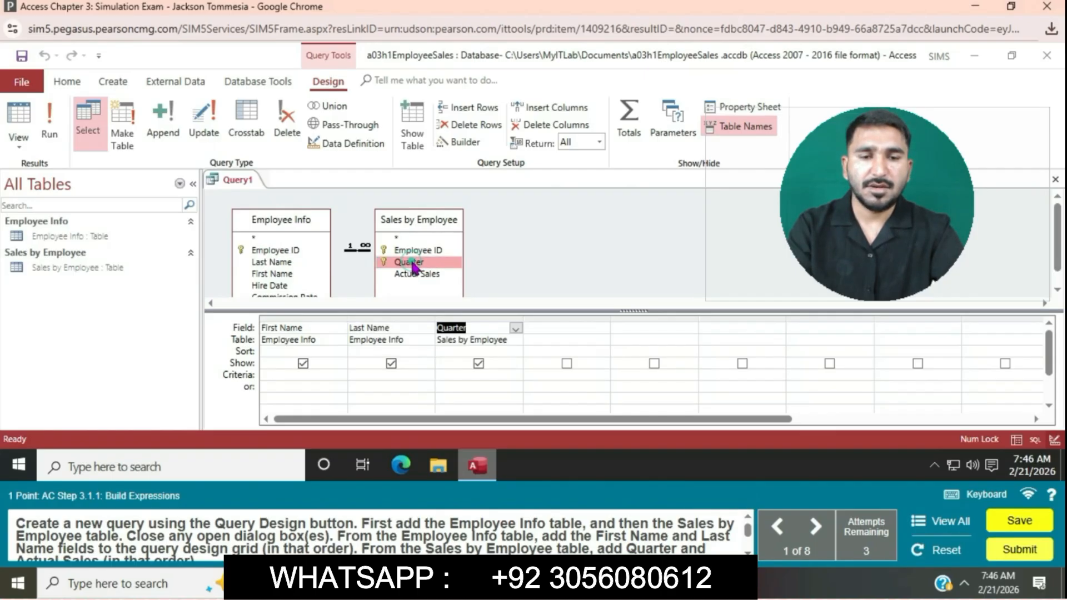
{"action": "scroll", "coordinate": [531, 542], "scroll_direction": "down", "scroll_amount": 1}
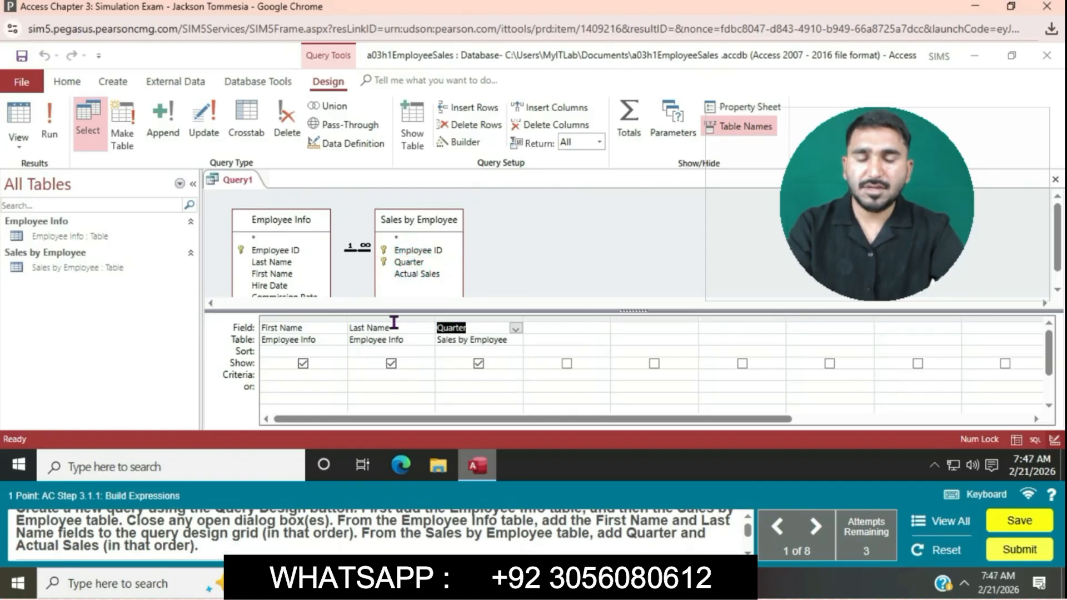
{"action": "double_click", "coordinate": [417, 274]}
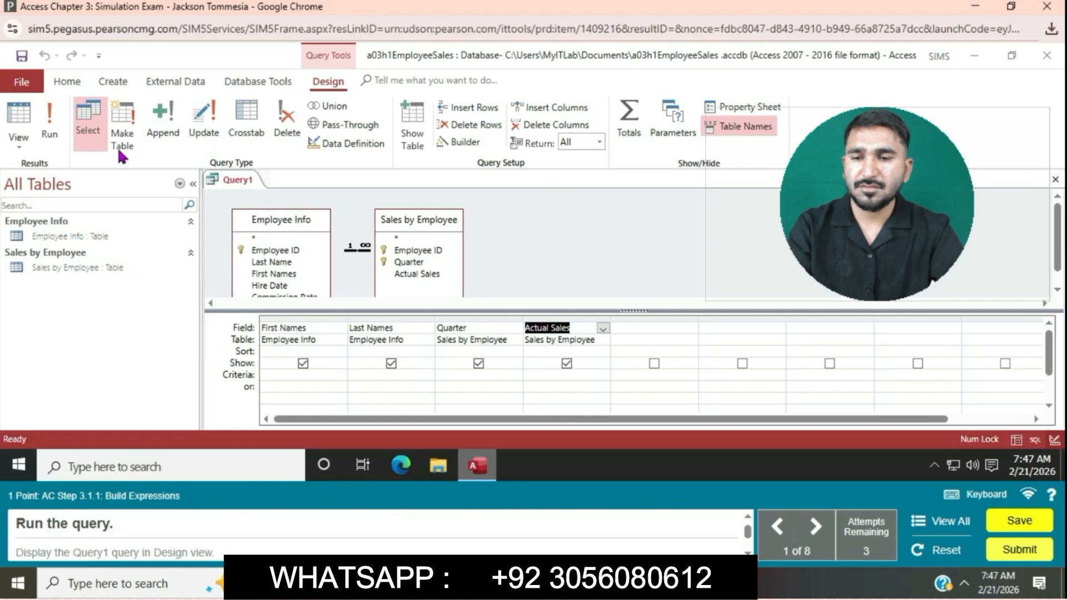
Step: Run Query1 and return it to Design view
{"action": "left_click", "coordinate": [51, 116]}
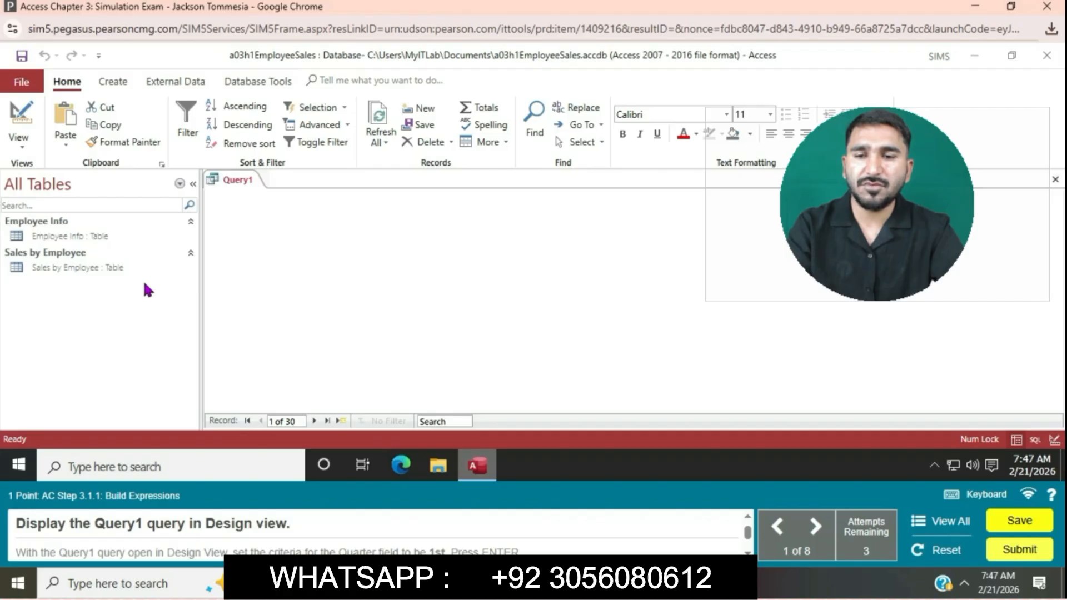
{"action": "left_click", "coordinate": [23, 144]}
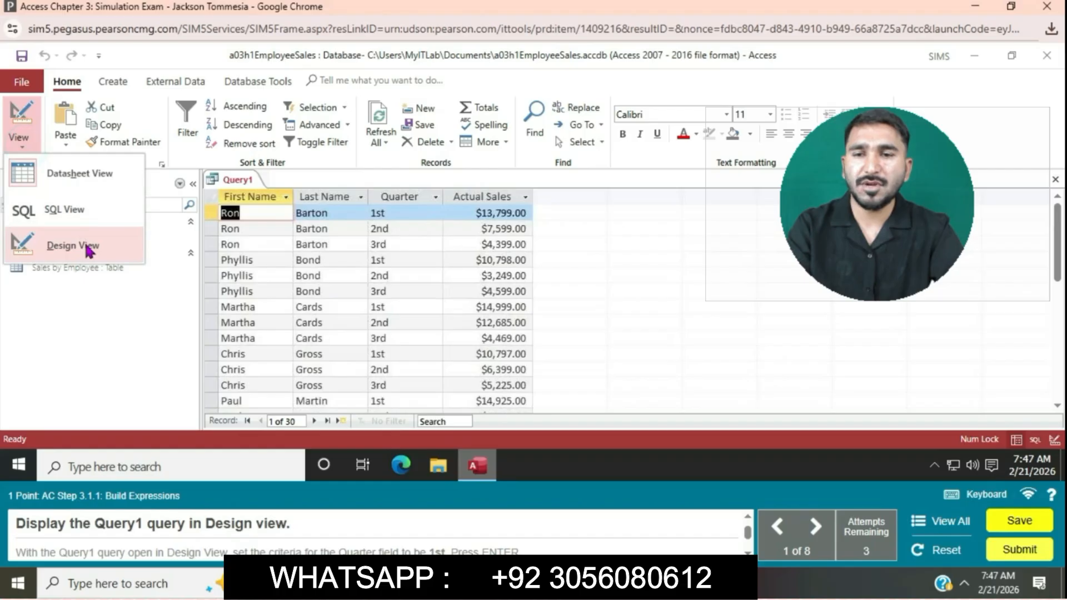
{"action": "left_click", "coordinate": [88, 248]}
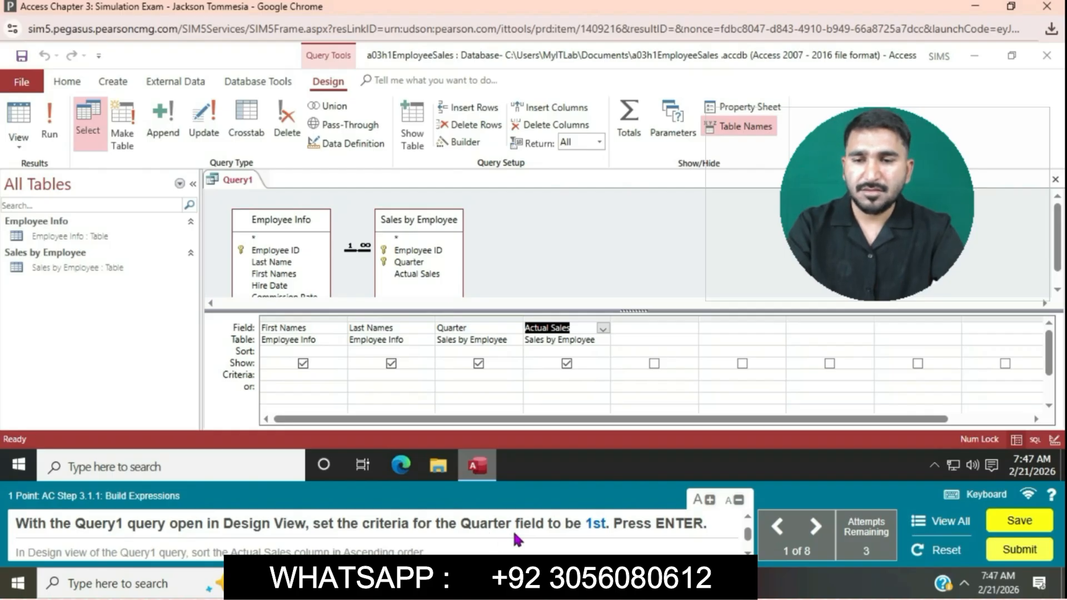
Step: Set the Quarter criteria to 1st and sort the Actual Sales column in Ascending order
{"action": "left_click", "coordinate": [442, 374]}
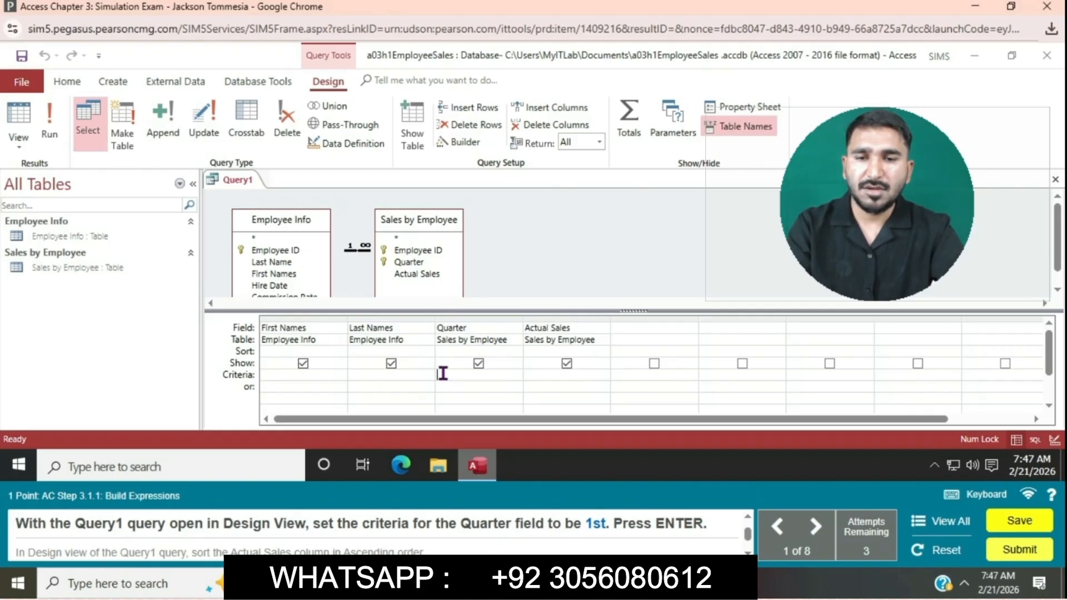
{"action": "type", "text": "1st"}
{"action": "key", "text": "Return"}
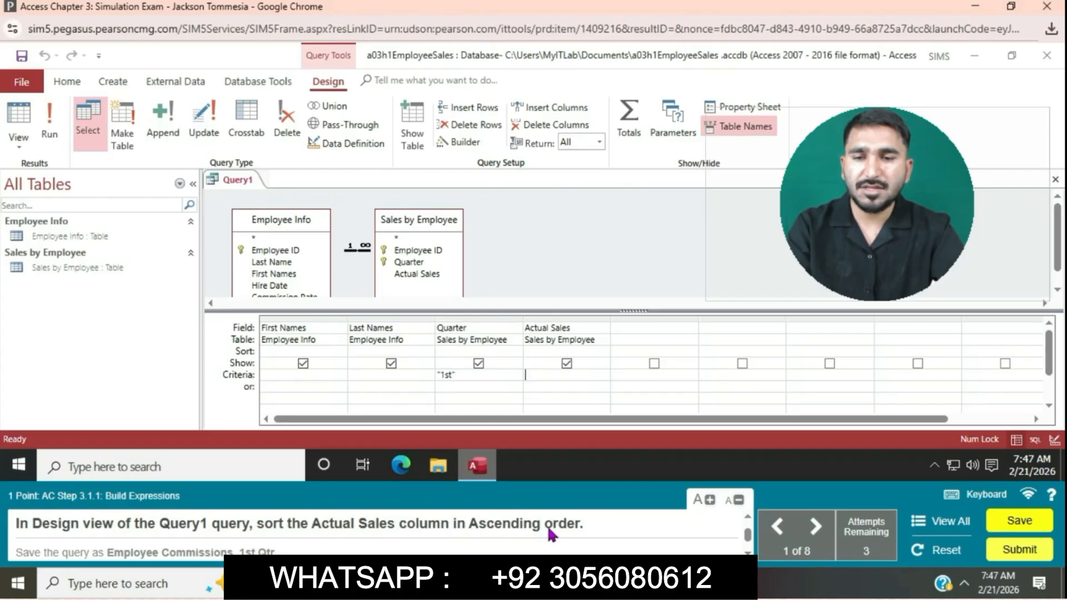
{"action": "left_click", "coordinate": [570, 351]}
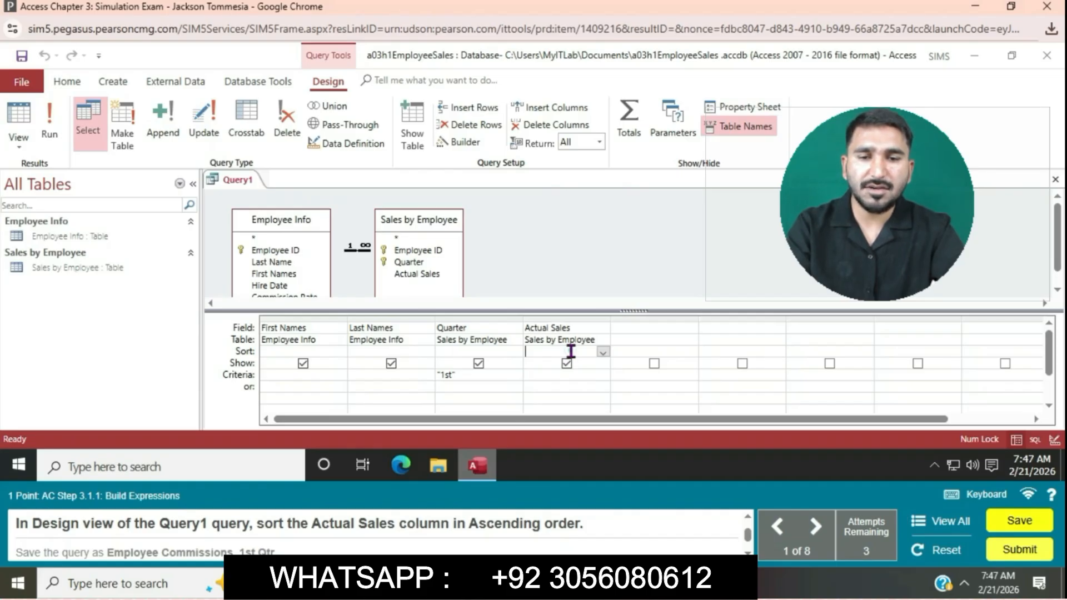
{"action": "left_click", "coordinate": [603, 352]}
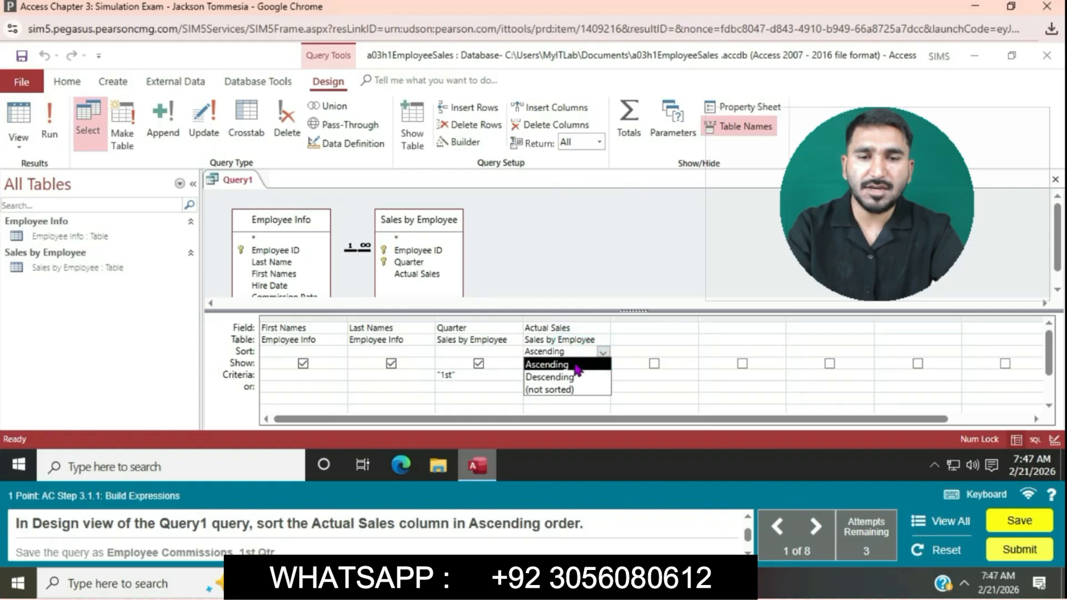
{"action": "left_click", "coordinate": [576, 365]}
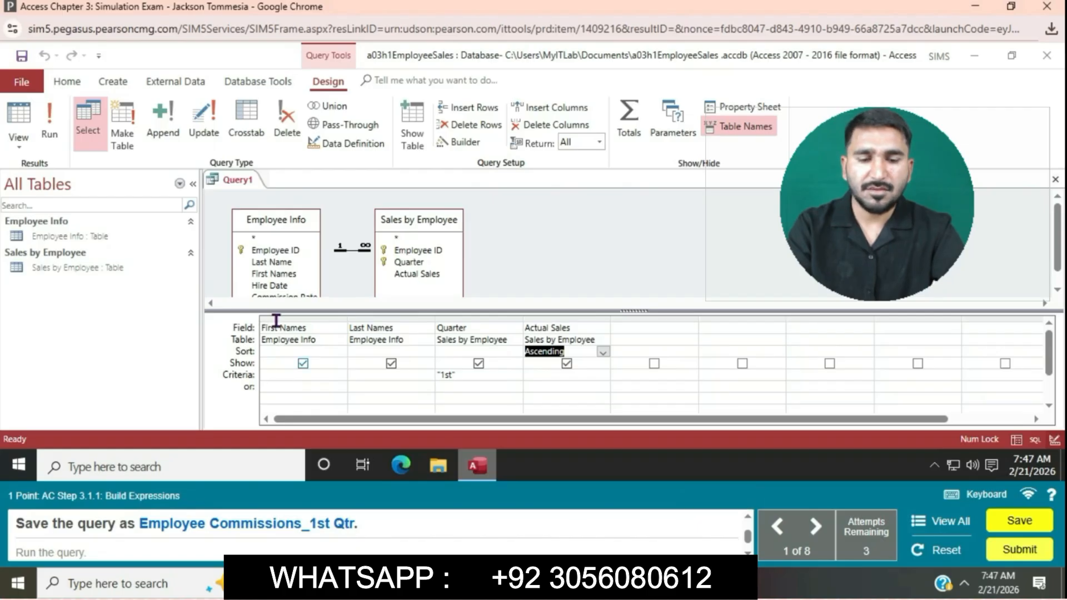
Step: Save the query as Employee Commissions_1st Qtr
{"action": "left_click", "coordinate": [242, 187]}
{"action": "right_click", "coordinate": [243, 189]}
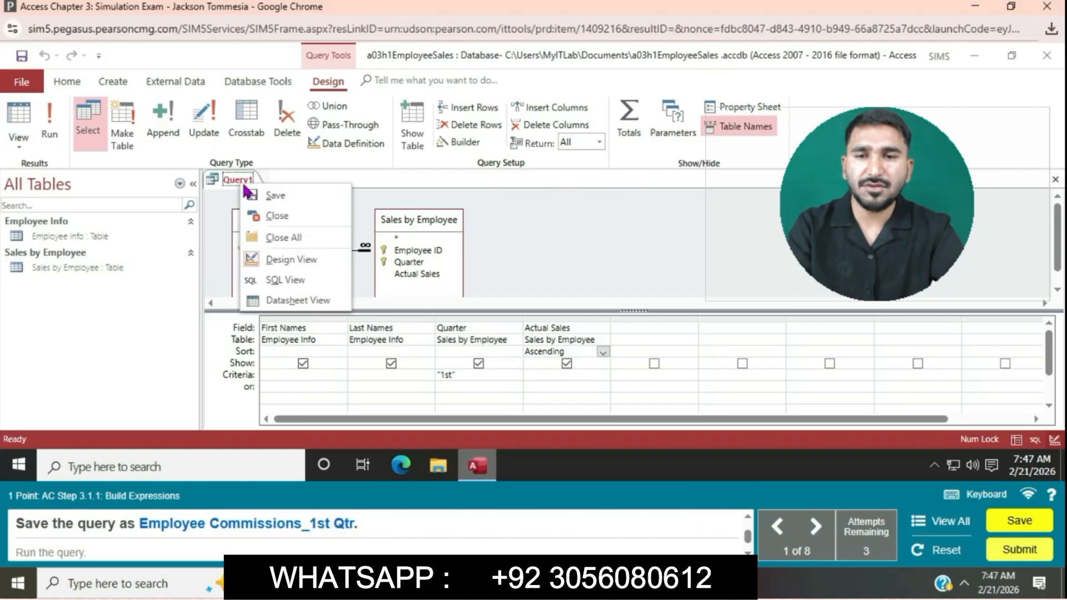
{"action": "left_click", "coordinate": [275, 195]}
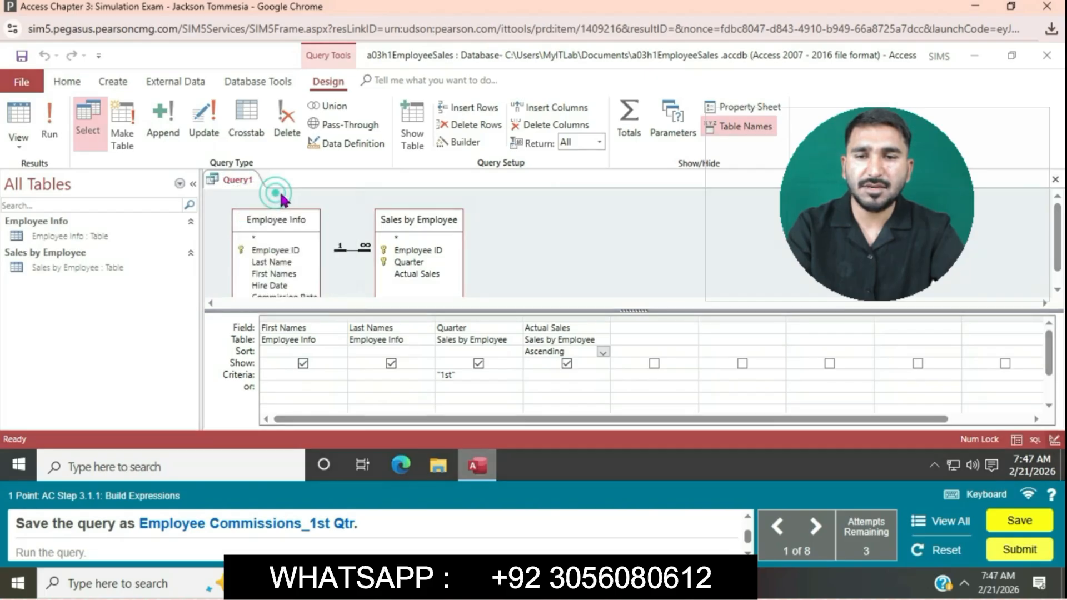
{"action": "type", "text": "Employ"}
{"action": "type", "text": "e"}
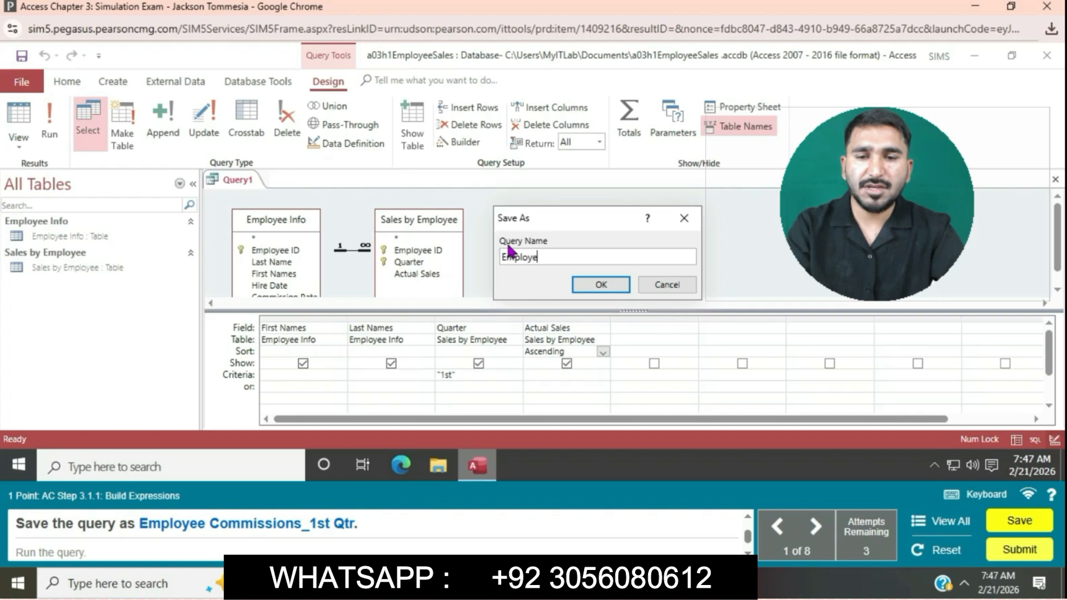
{"action": "type", "text": "e C"}
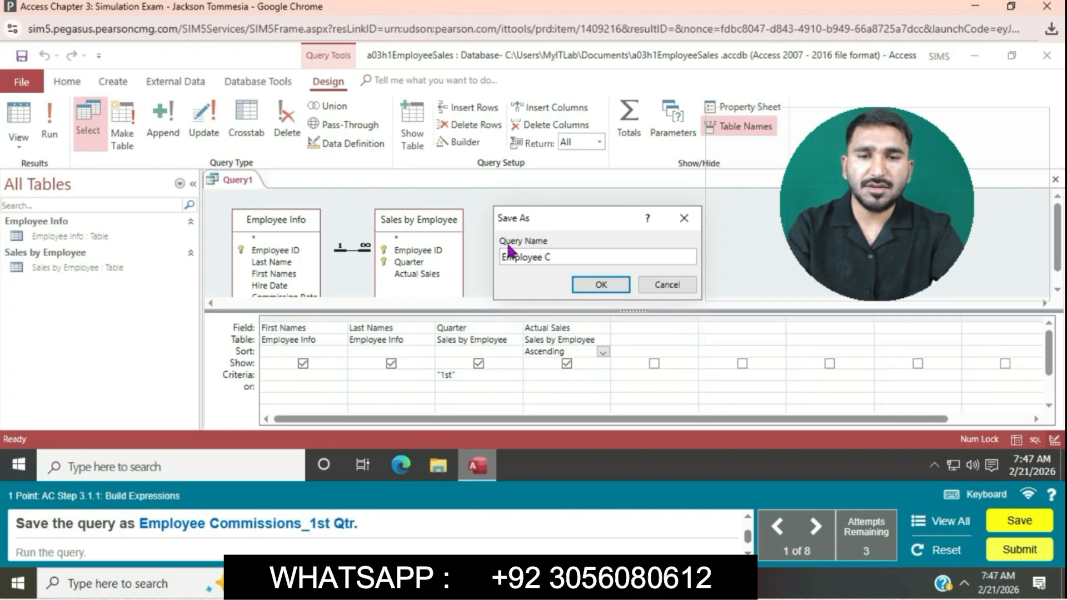
{"action": "type", "text": "ommi"}
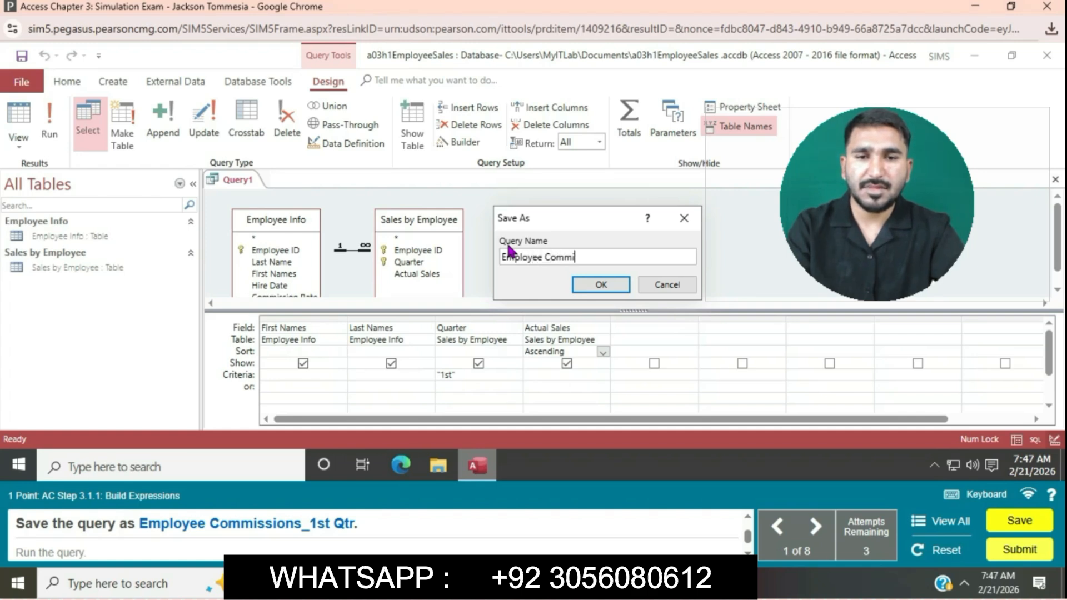
{"action": "type", "text": "ssions"}
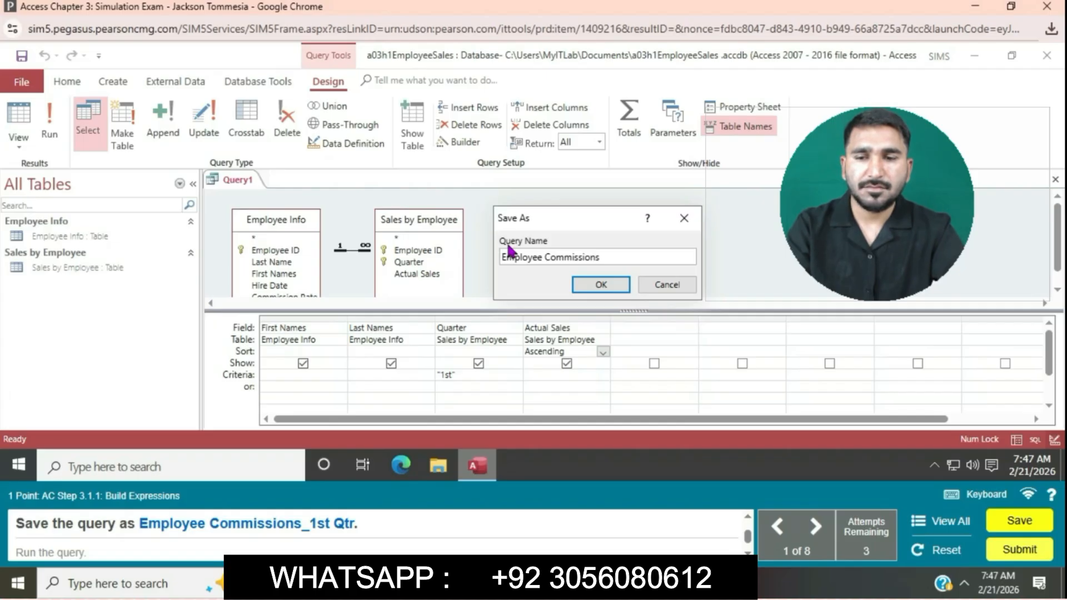
{"action": "type", "text": "_1"}
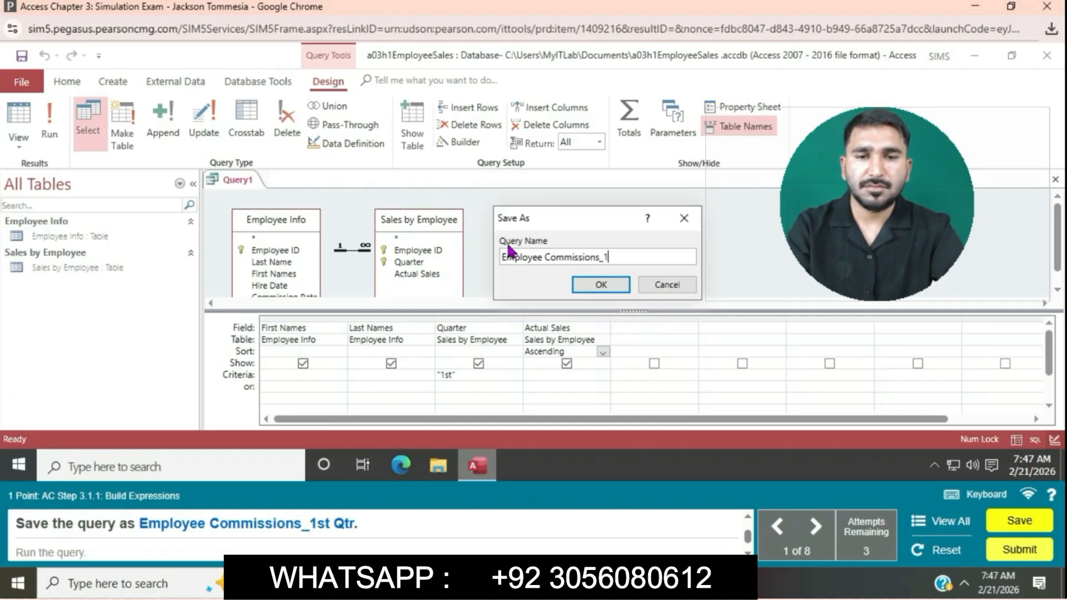
{"action": "type", "text": "st Qtr"}
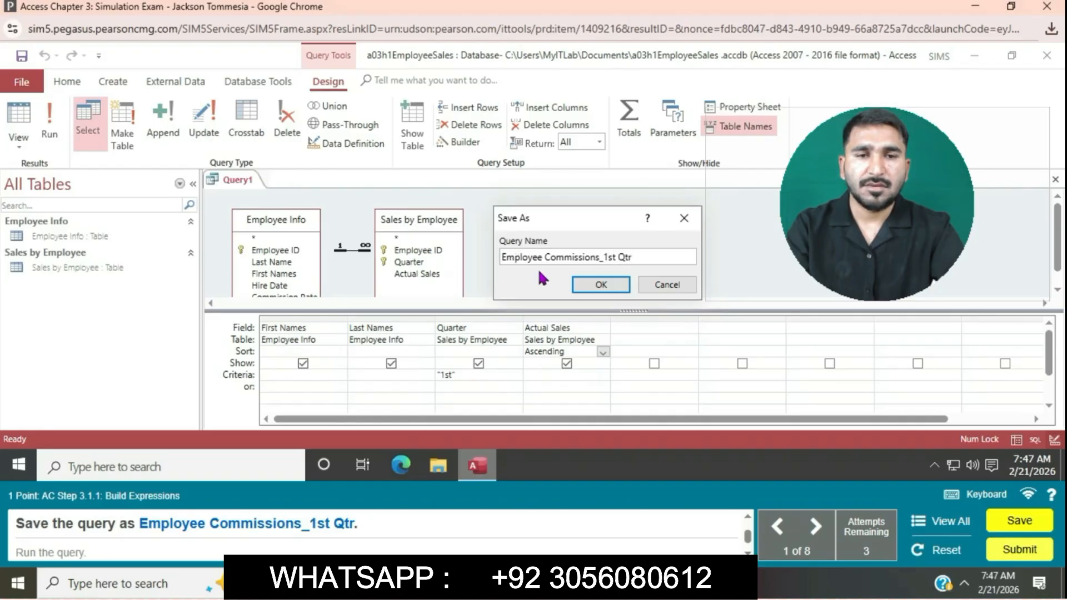
{"action": "left_click", "coordinate": [598, 285]}
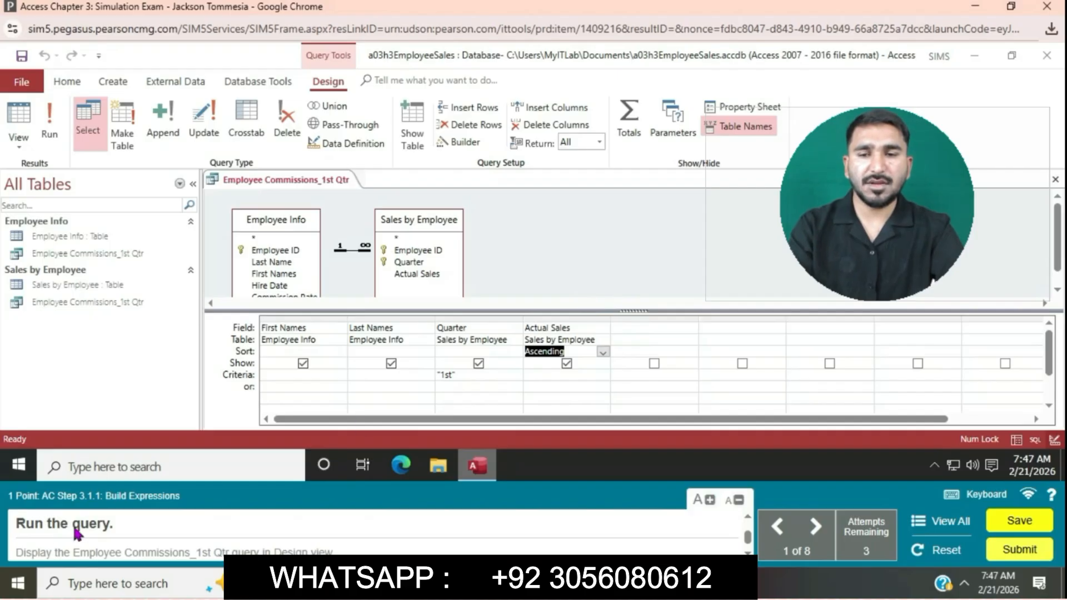
Step: Run the Employee Commissions_1st Qtr query and redisplay it in Design view
{"action": "left_click", "coordinate": [50, 121]}
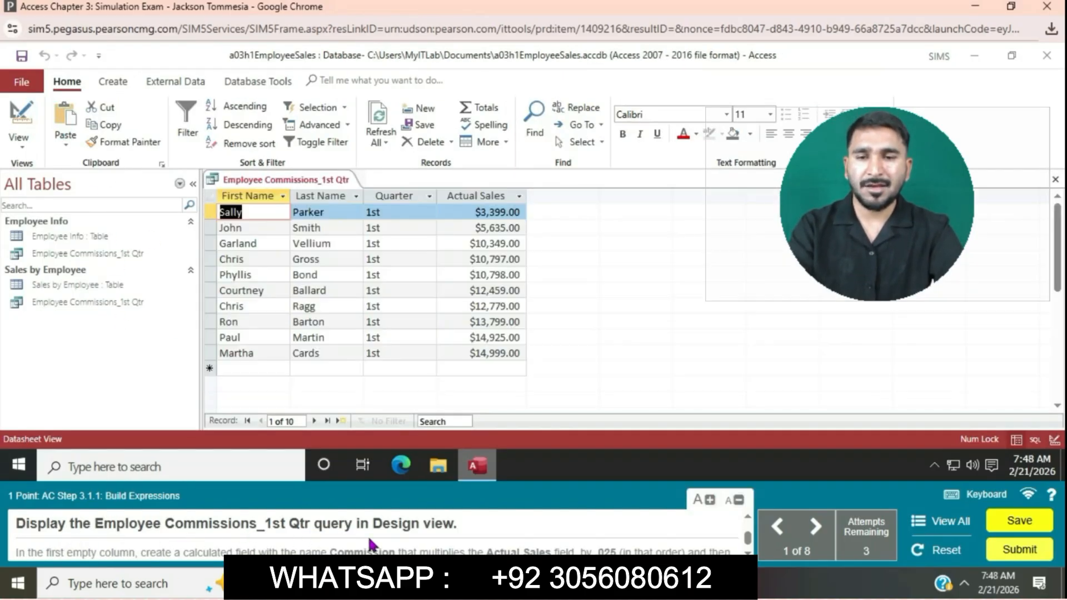
{"action": "left_click", "coordinate": [95, 302]}
{"action": "key", "text": "ctrl+Return"}
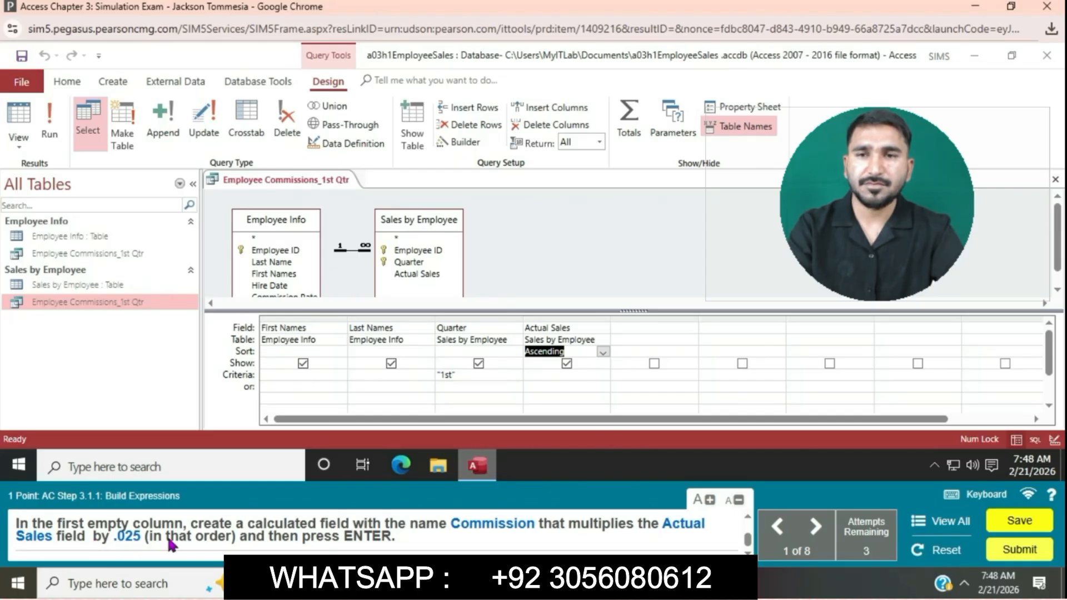
Step: Enter the expression Commission: Actual Sales * 0.25 for a calculated field in the first empty column of the query
{"action": "left_click", "coordinate": [639, 334]}
{"action": "right_click", "coordinate": [639, 334]}
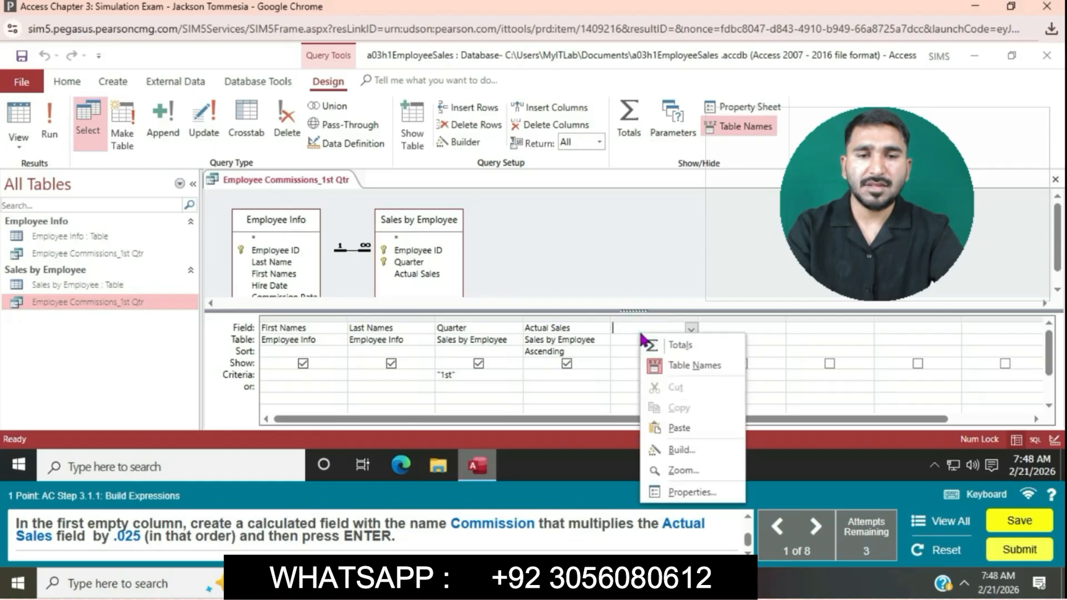
{"action": "left_click", "coordinate": [689, 476]}
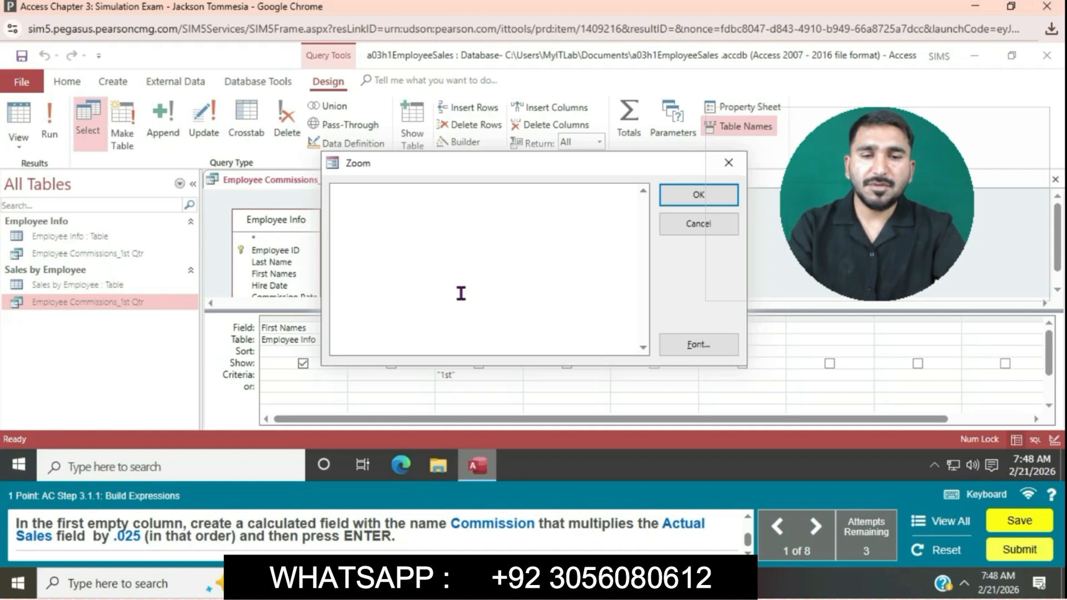
{"action": "type", "text": "C"}
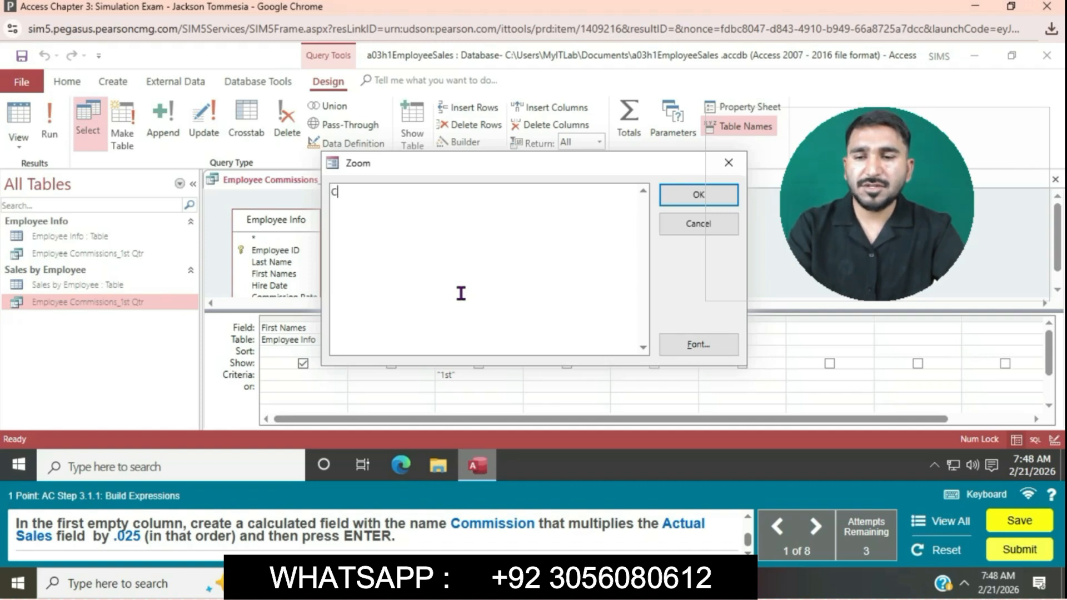
{"action": "type", "text": "ommis"}
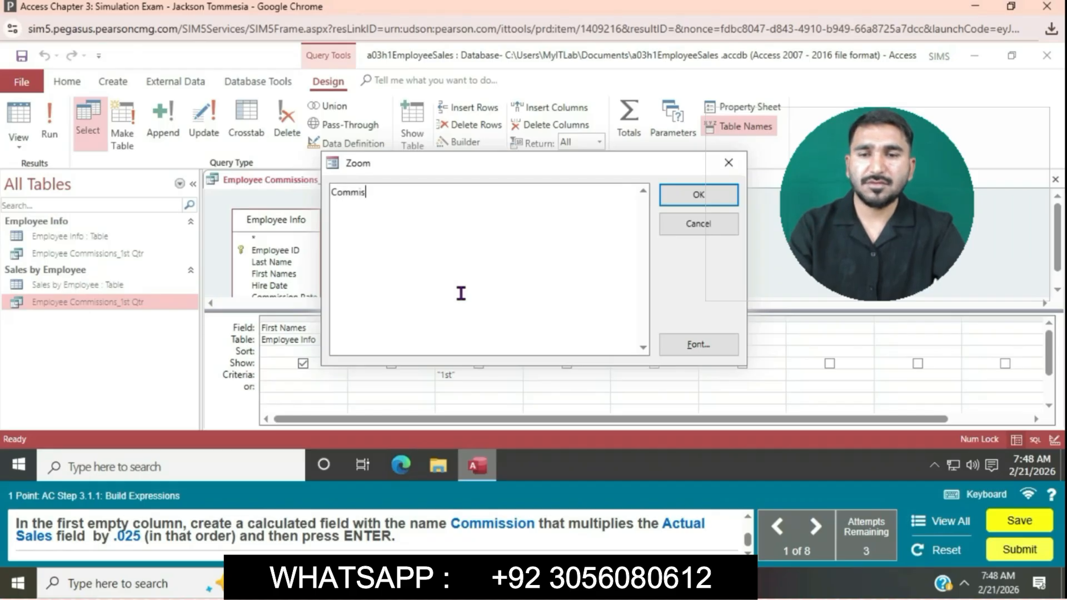
{"action": "type", "text": "sion:"}
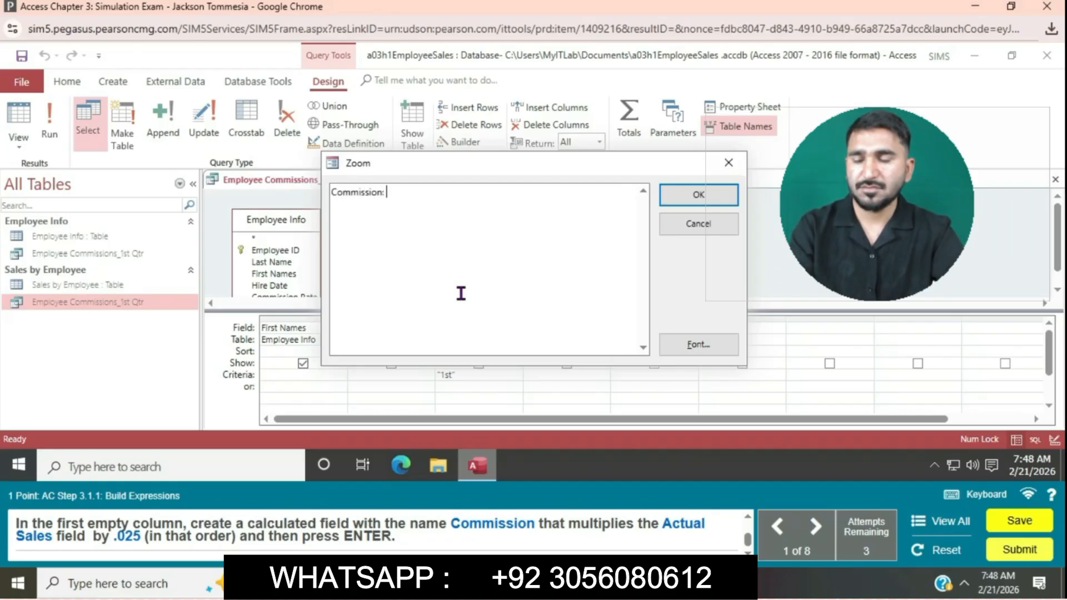
{"action": "type", "text": " Ac"}
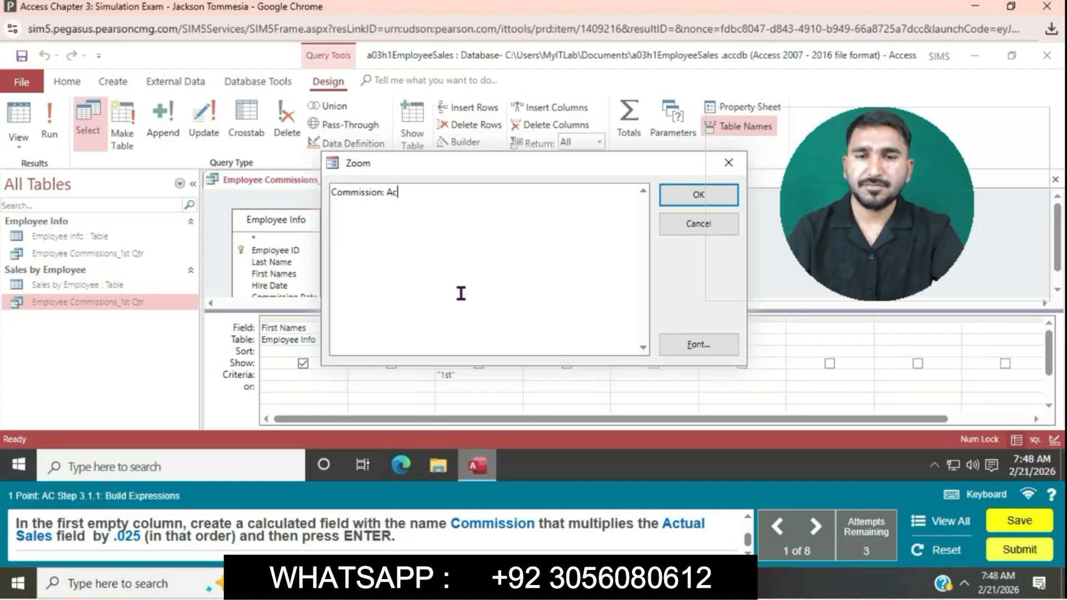
{"action": "type", "text": "tual"}
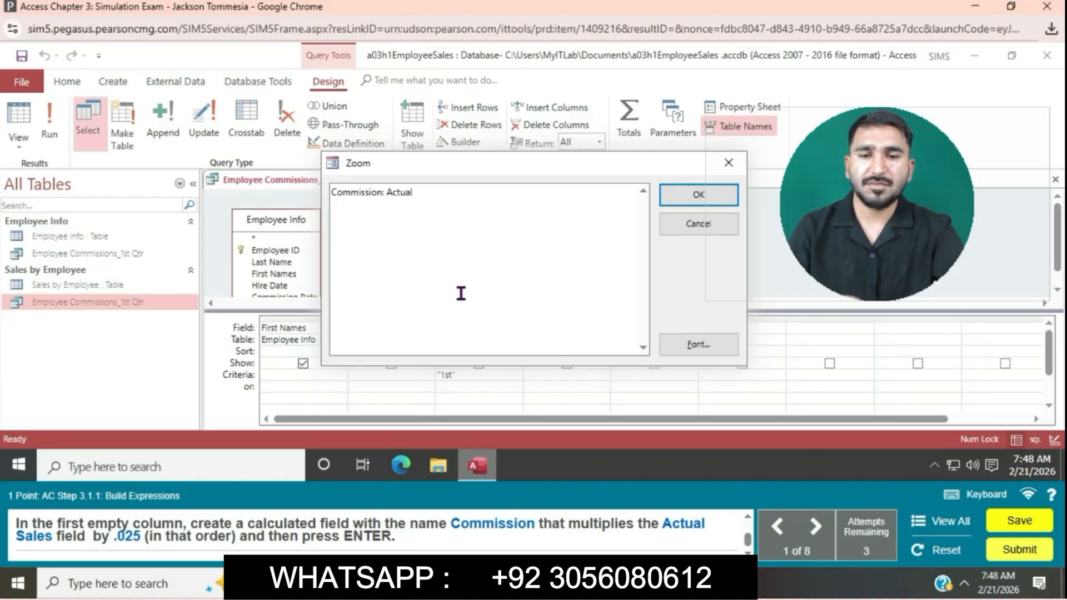
{"action": "type", "text": " Sa"}
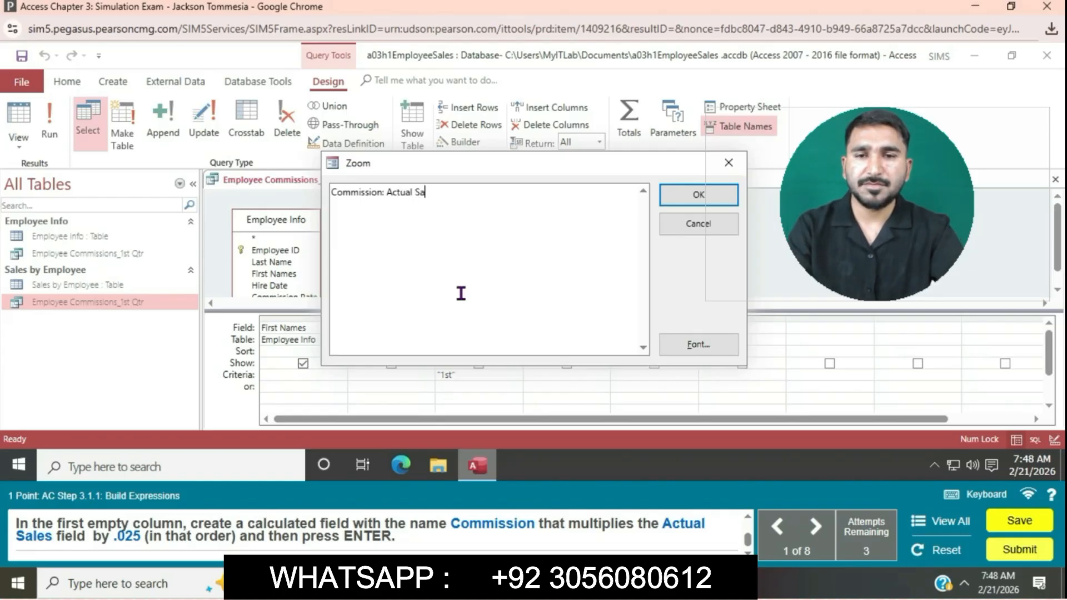
{"action": "type", "text": "les * 0."}
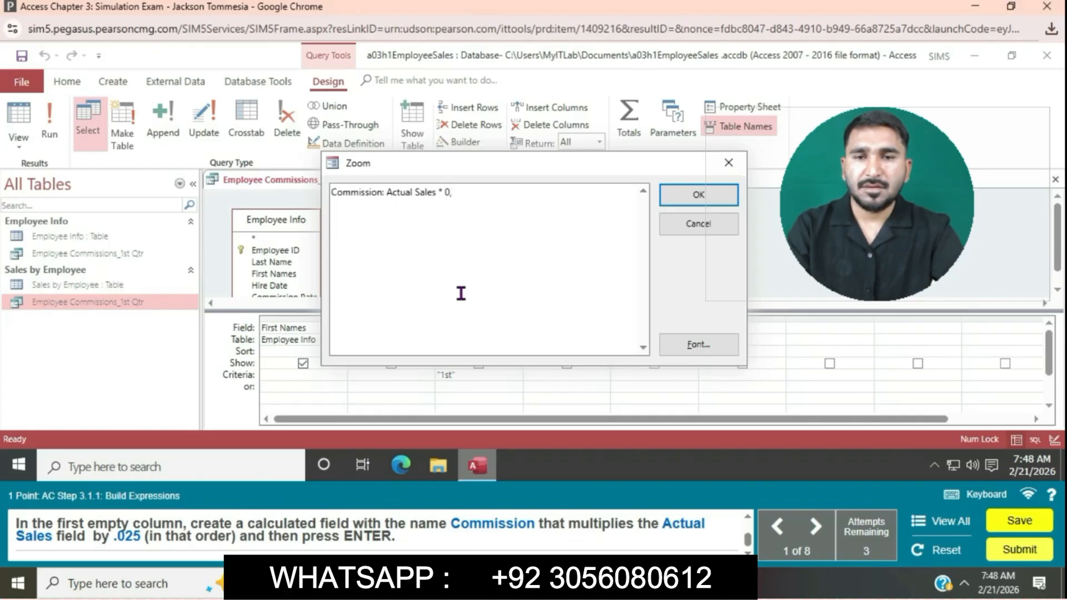
{"action": "type", "text": "25"}
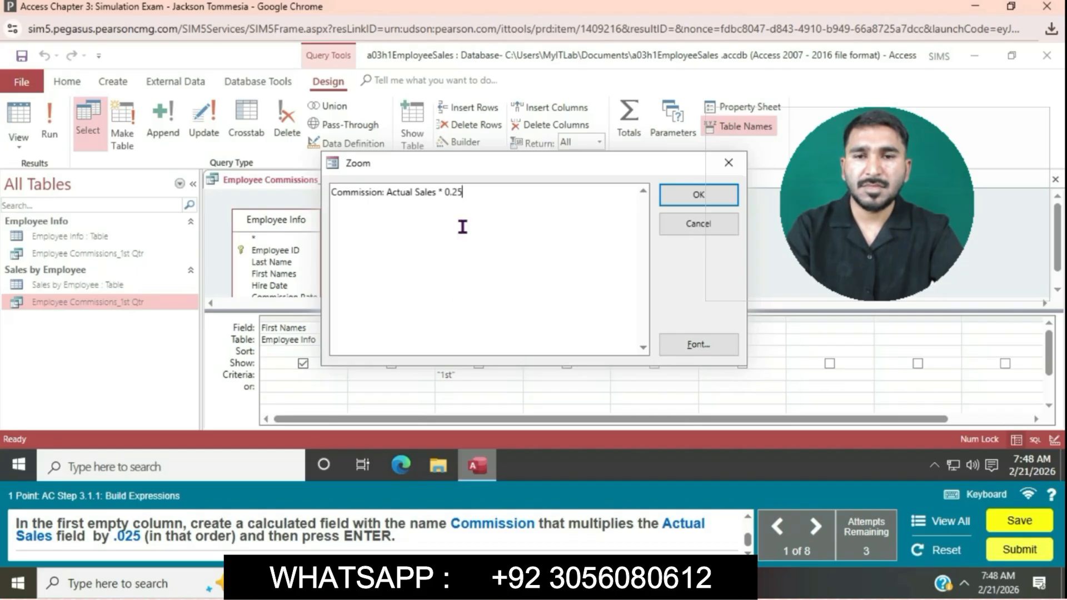
Step: Correct the Commission expression to Commission: [Actual Sales] * .025 and apply it to the column
{"action": "left_click", "coordinate": [455, 193]}
{"action": "type", "text": "0"}
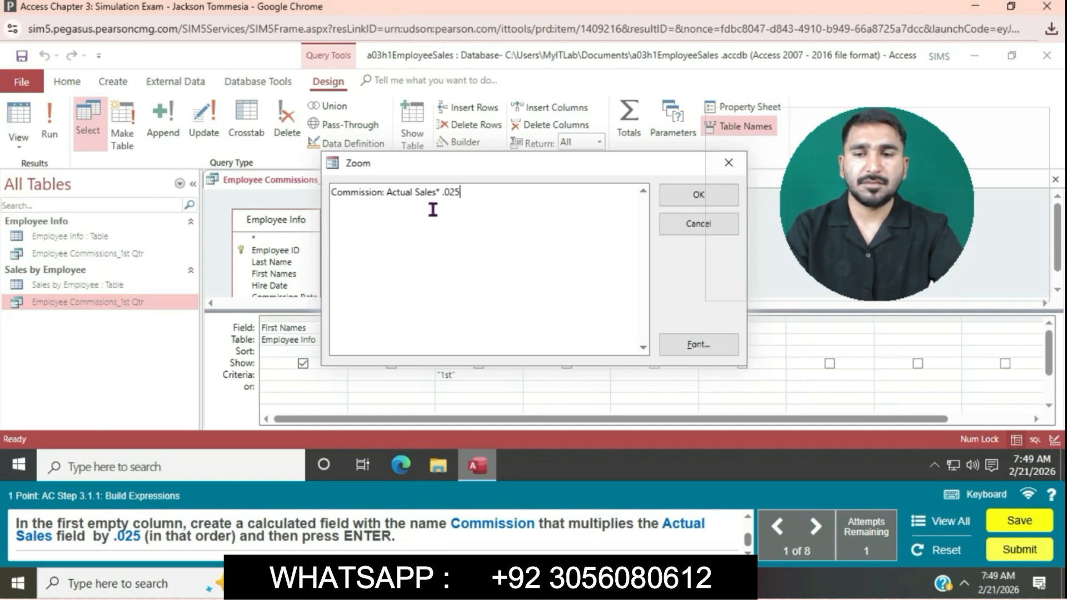
{"action": "left_click", "coordinate": [390, 193]}
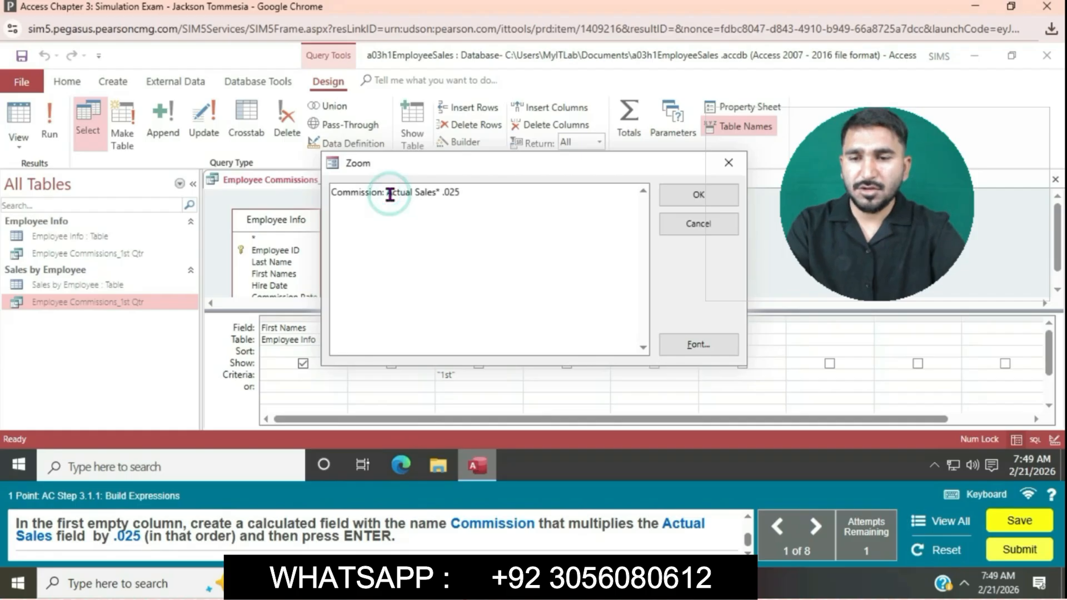
{"action": "type", "text": "["}
{"action": "left_click", "coordinate": [440, 192]}
{"action": "type", "text": "]"}
{"action": "left_click", "coordinate": [440, 193]}
{"action": "type", "text": "]"}
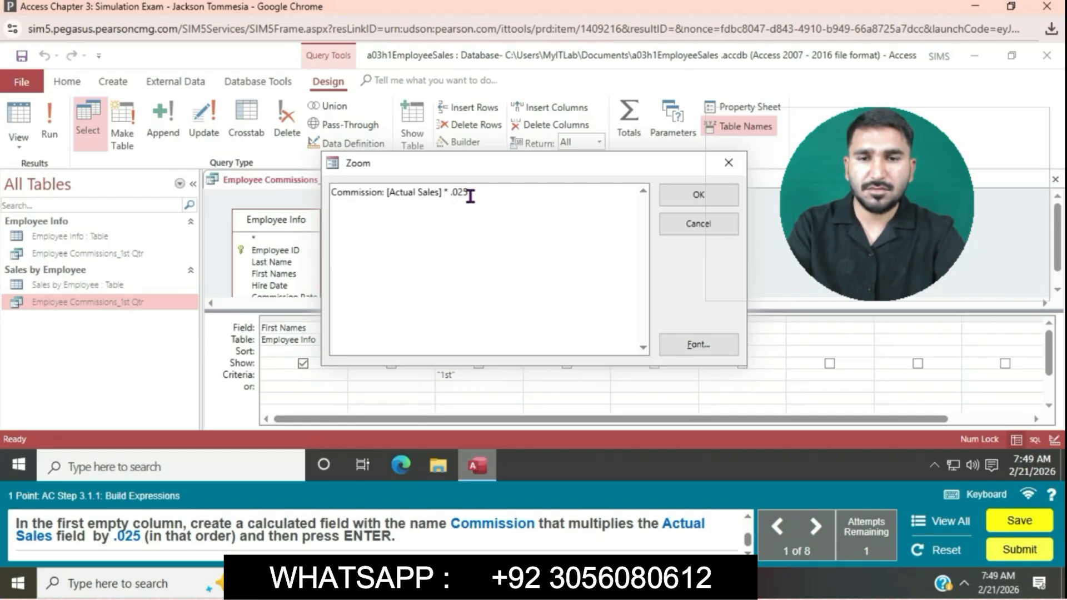
{"action": "left_click", "coordinate": [676, 197]}
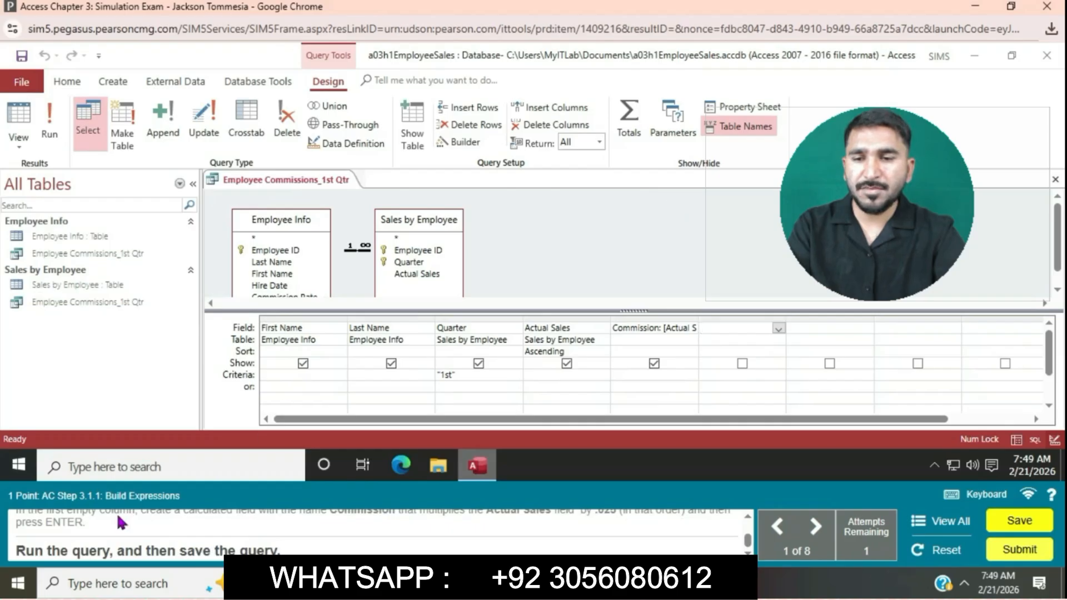
Step: Run the Employee Commissions_1st Qtr query and save it
{"action": "left_click", "coordinate": [55, 121]}
{"action": "right_click", "coordinate": [255, 182]}
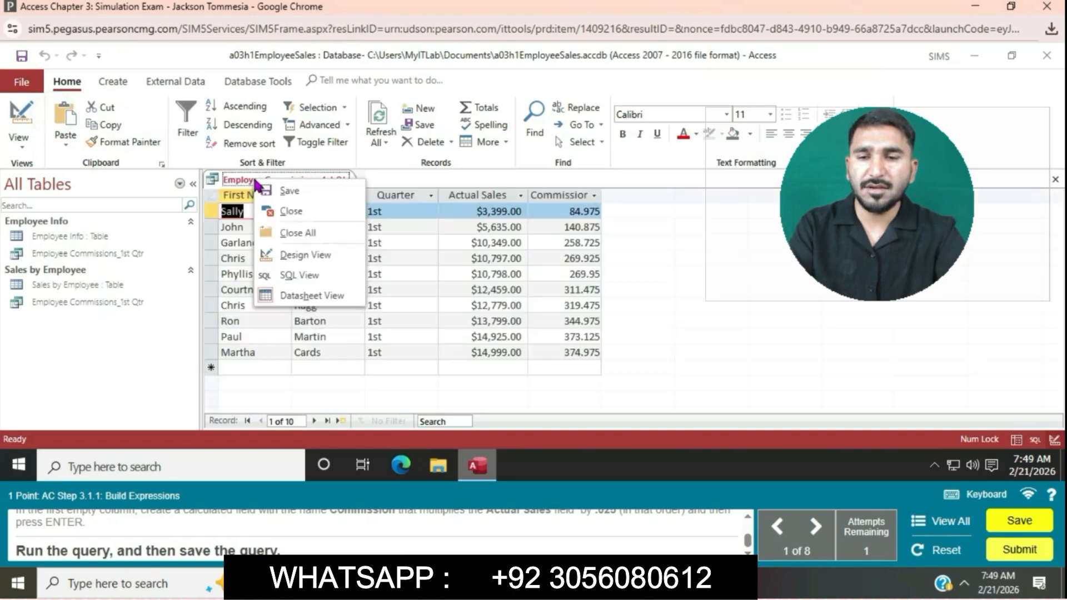
{"action": "left_click", "coordinate": [288, 191]}
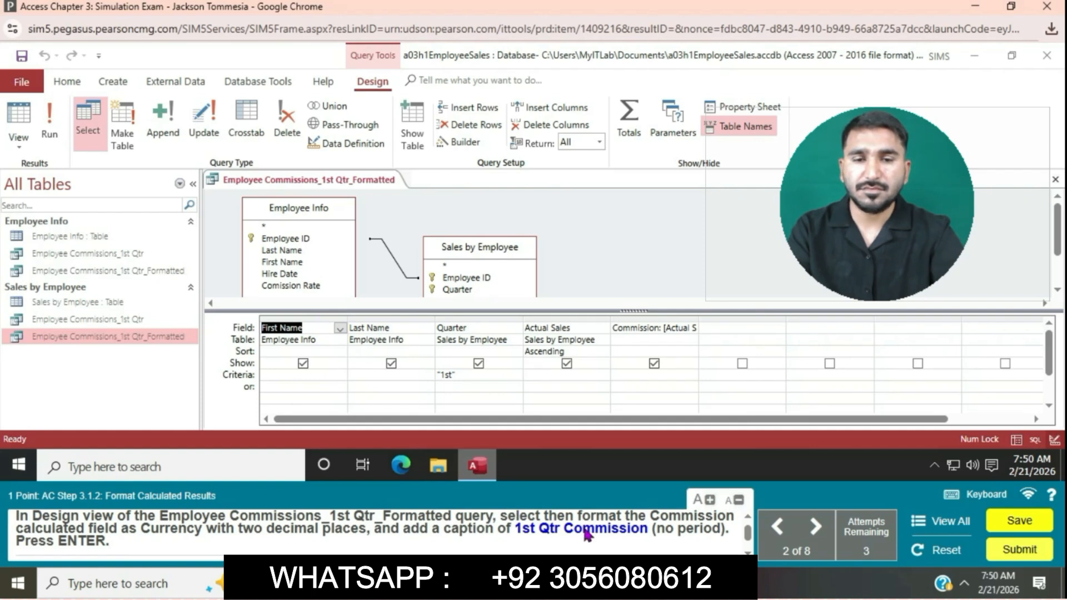
Step: Format the Commission calculated field in the Employee Commissions_1st Qtr_Formatted query as Currency with 2 decimal places
{"action": "left_click", "coordinate": [644, 328]}
{"action": "left_click", "coordinate": [747, 110]}
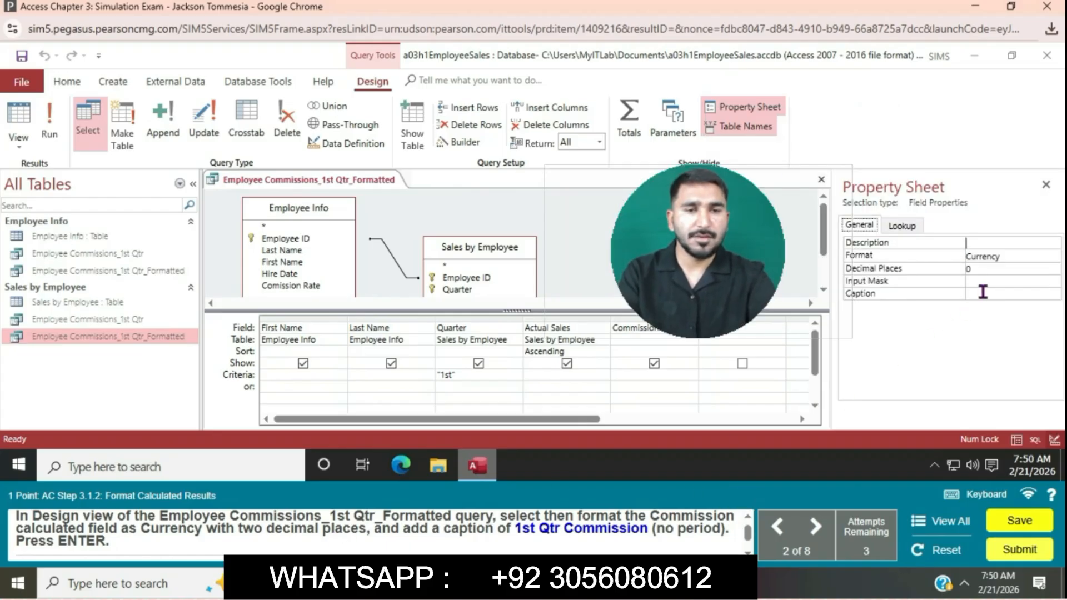
{"action": "left_click", "coordinate": [1011, 267]}
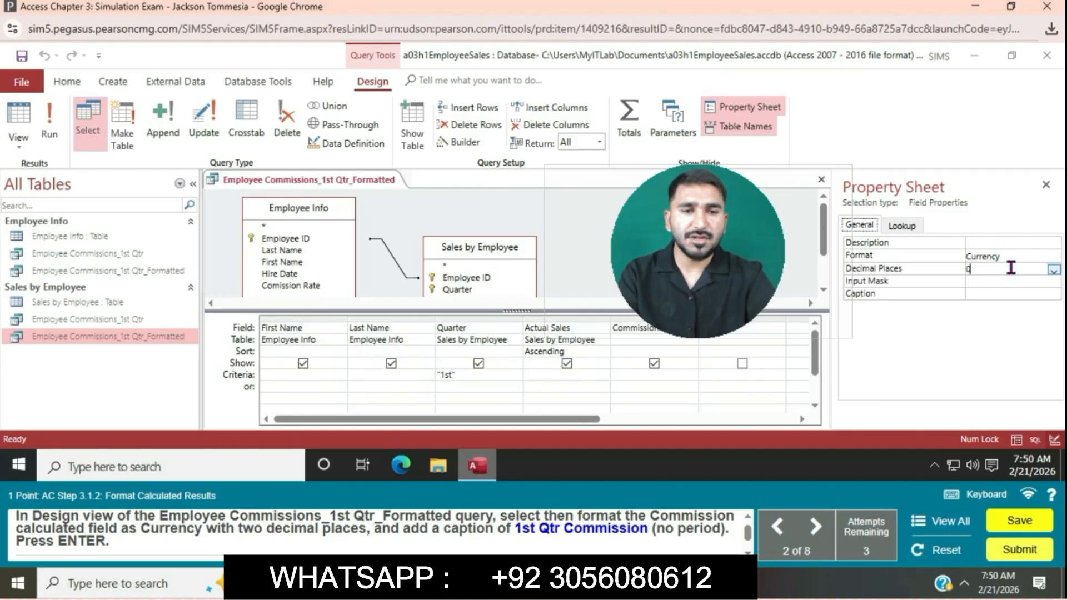
{"action": "left_click", "coordinate": [1053, 270]}
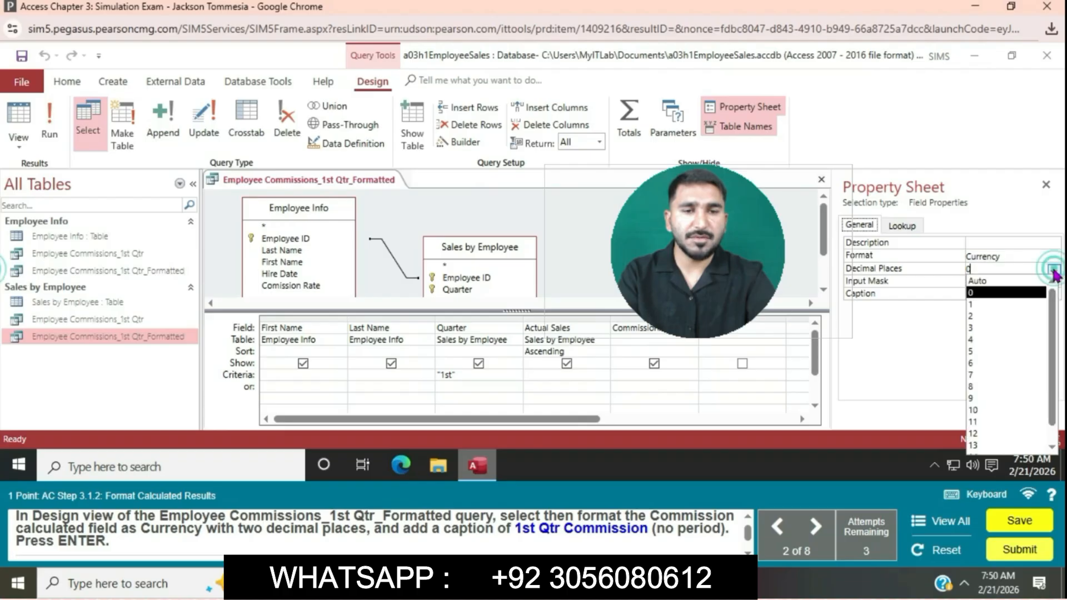
{"action": "left_click", "coordinate": [977, 317]}
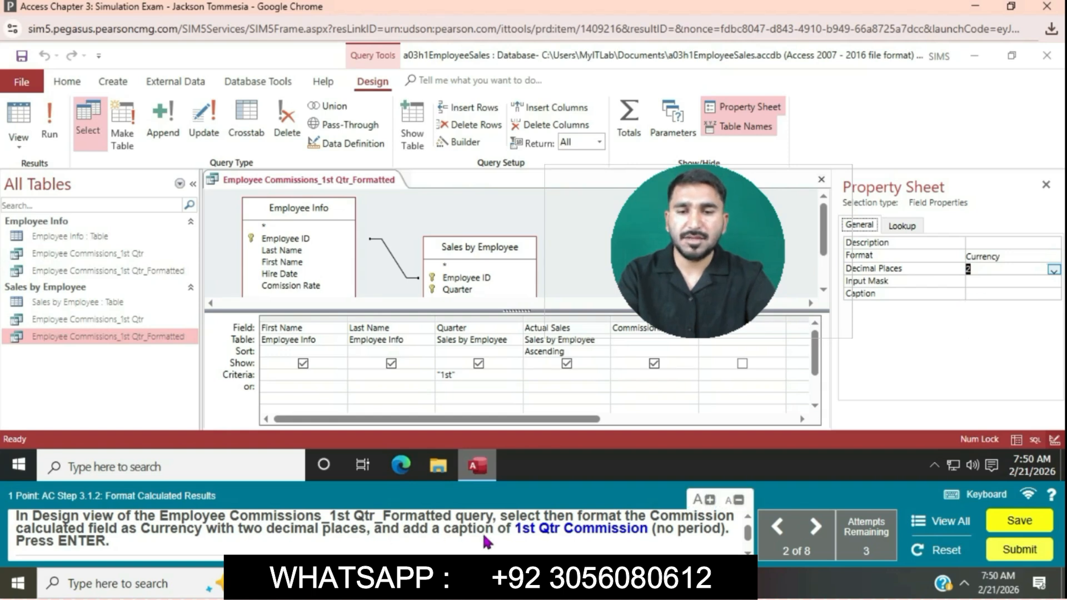
Step: Set the Commission field's caption to 1st Qtr Commission
{"action": "left_click", "coordinate": [989, 295]}
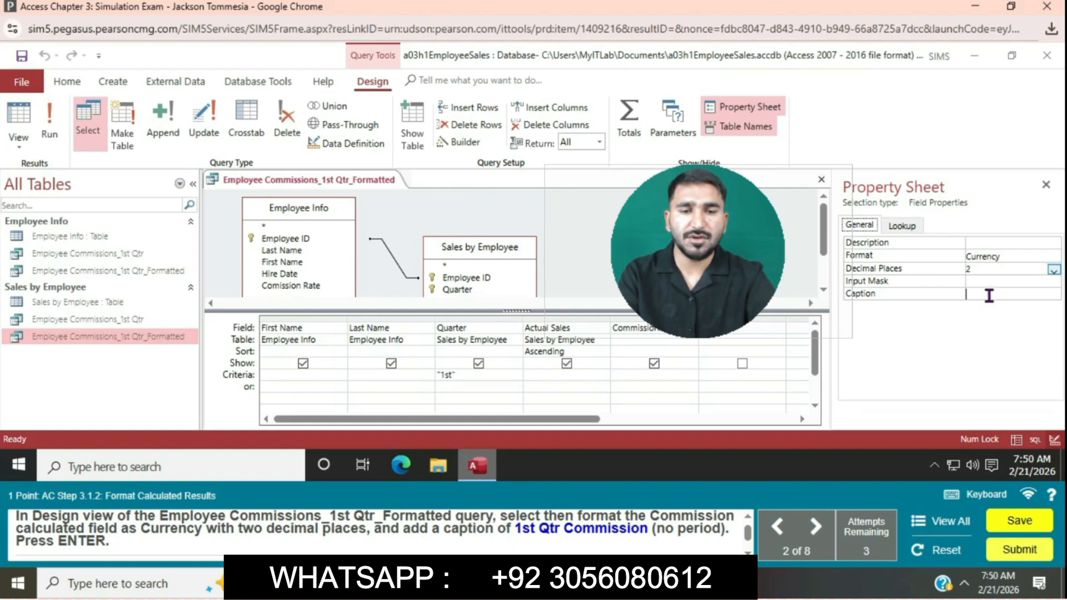
{"action": "type", "text": "1st"}
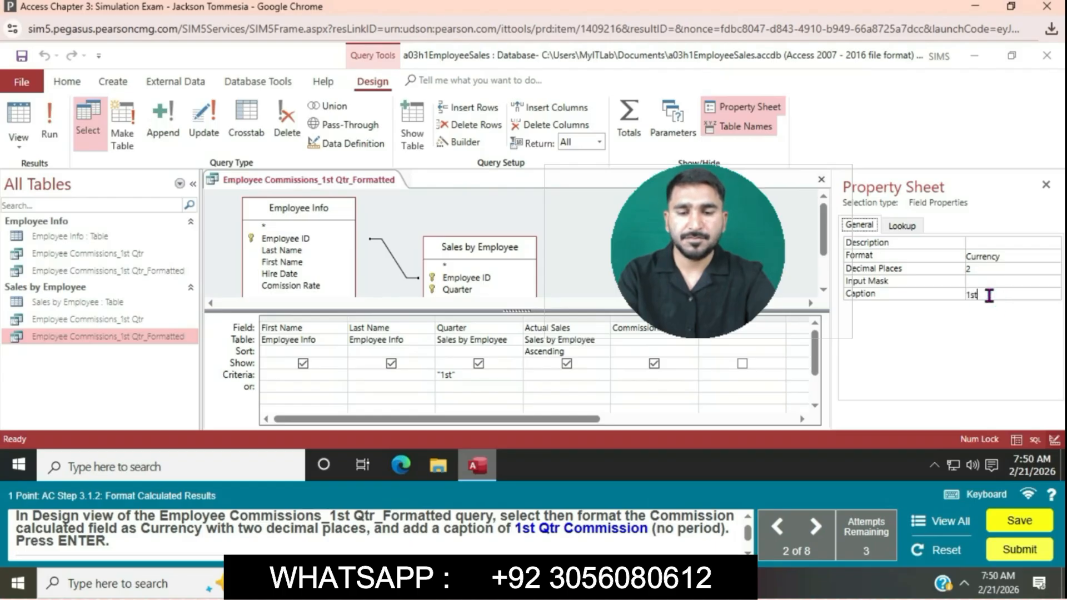
{"action": "type", "text": " Q"}
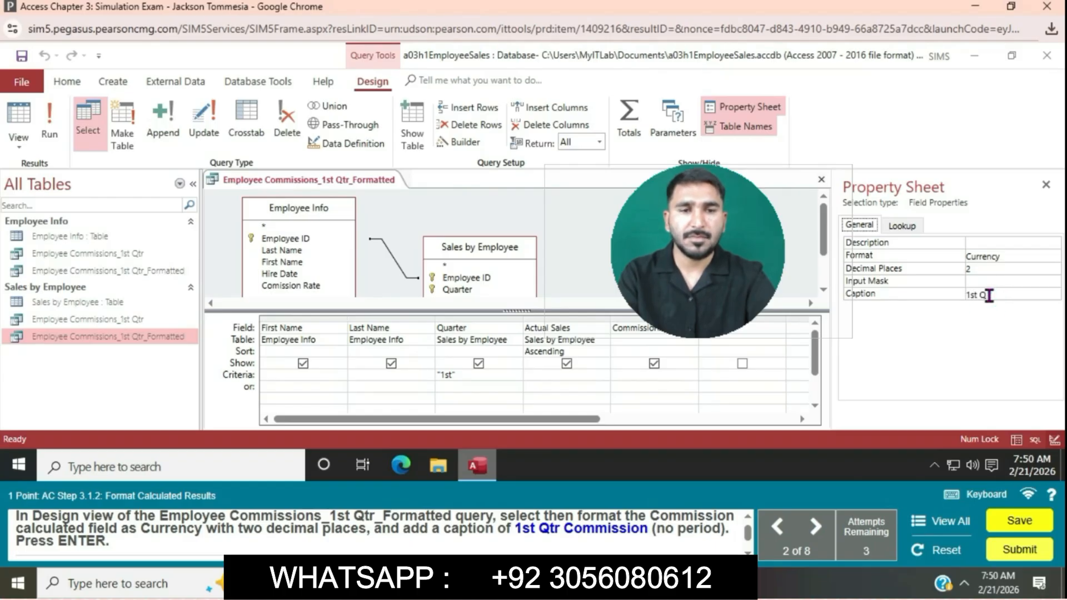
{"action": "type", "text": "tr C"}
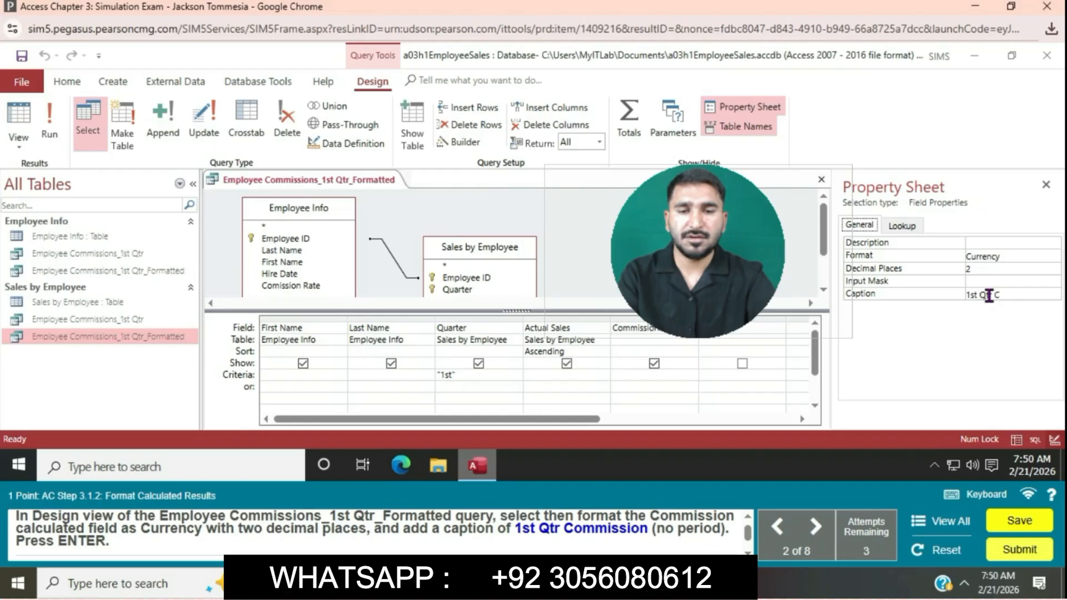
{"action": "type", "text": "ommision"}
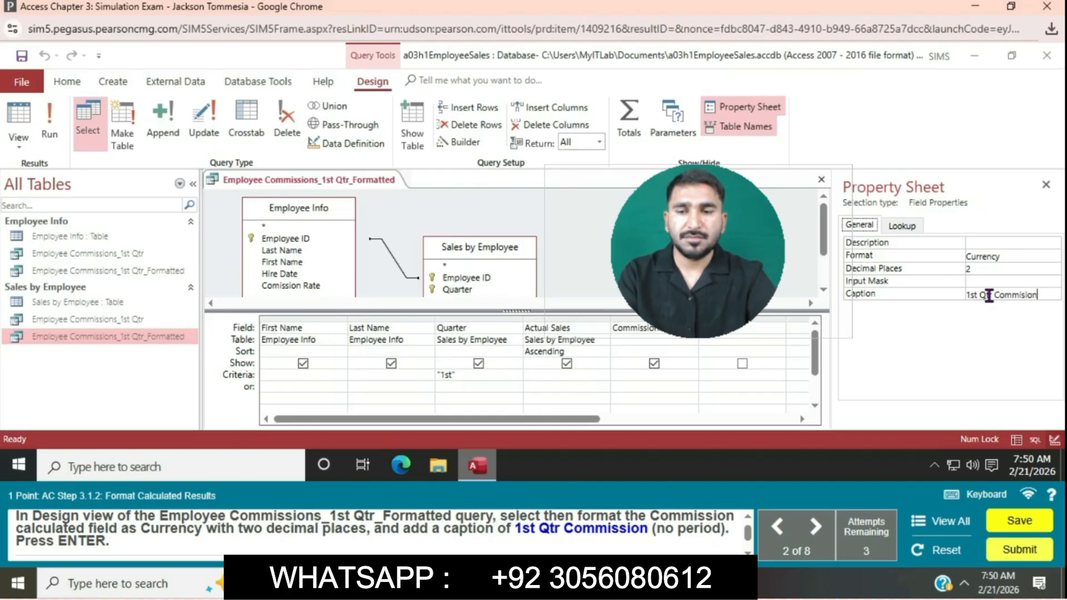
{"action": "key", "text": "Return"}
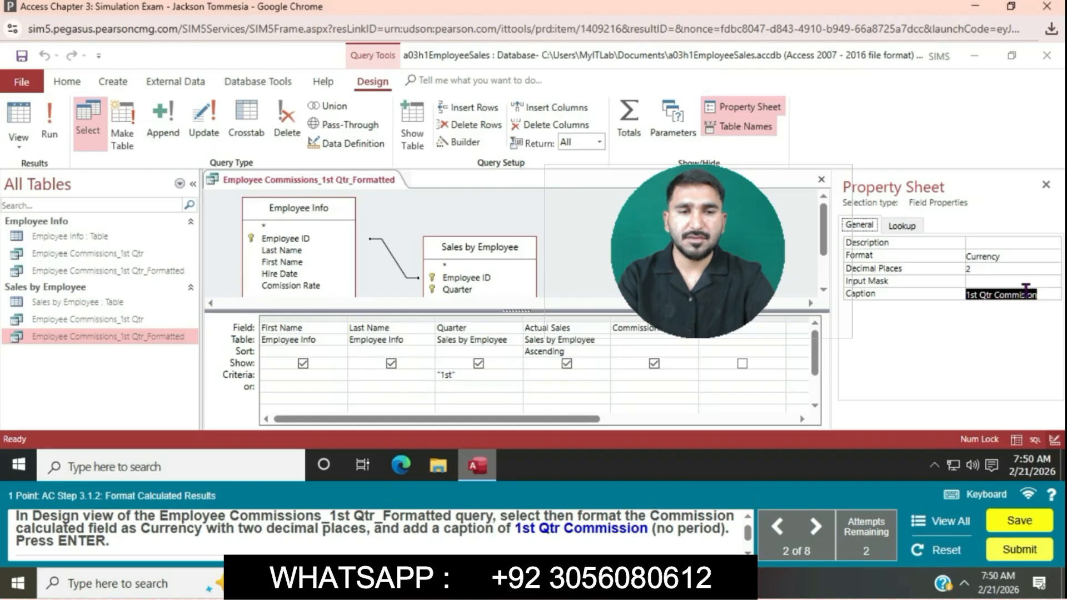
{"action": "key", "text": "Return"}
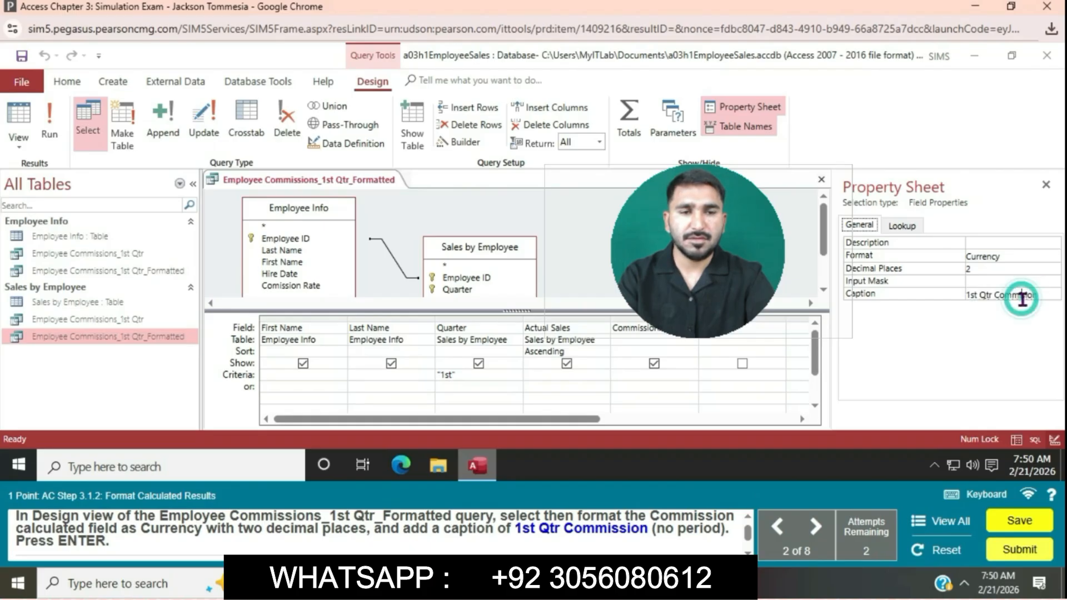
{"action": "type", "text": "s"}
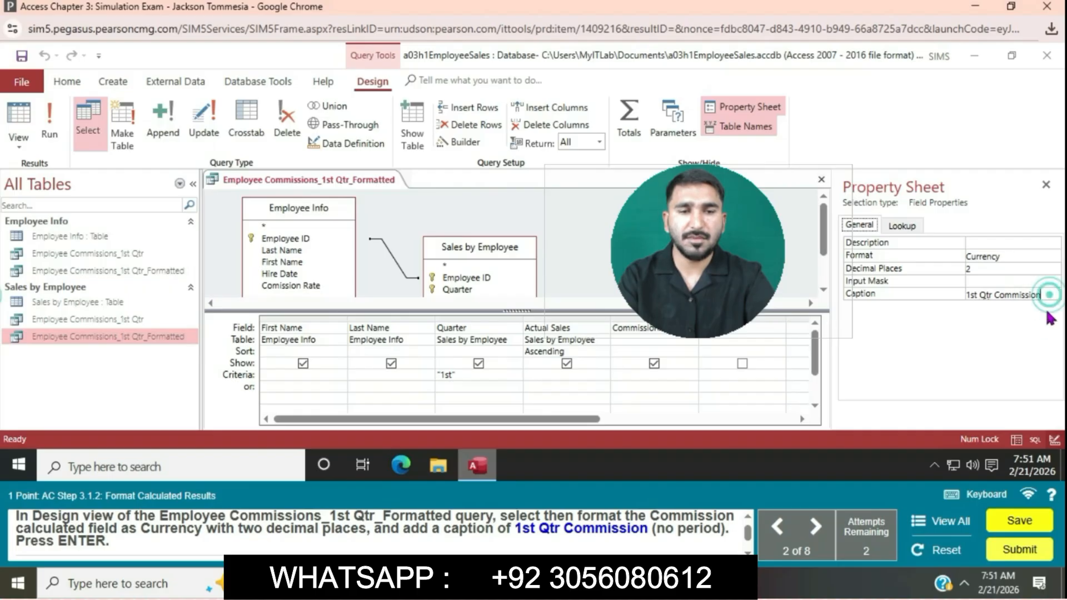
{"action": "key", "text": "Return"}
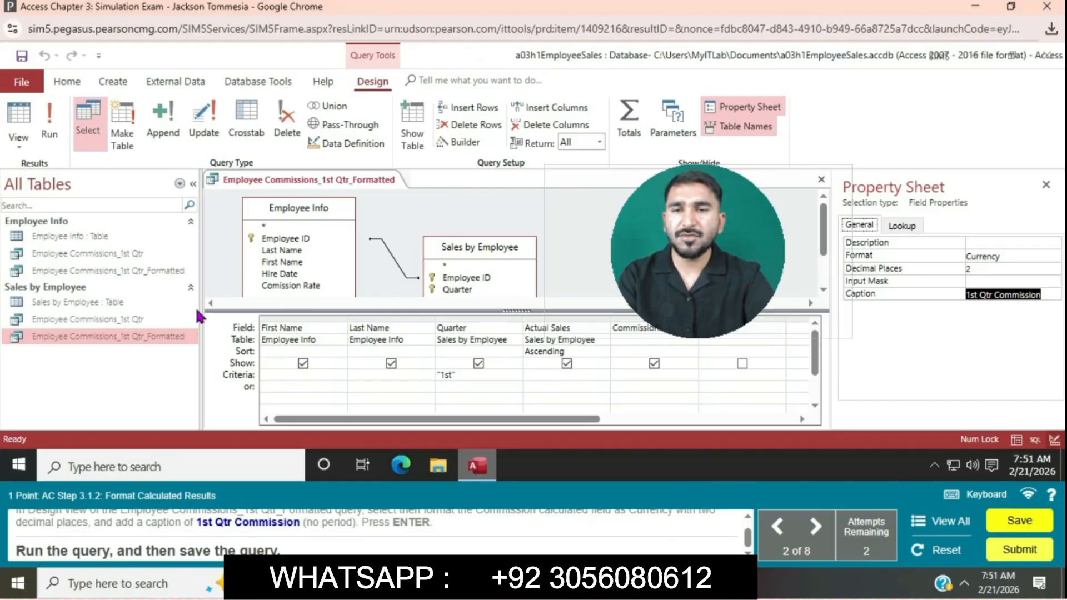
Step: Run the Employee Commissions_1st Qtr_Formatted query and save it
{"action": "left_click", "coordinate": [50, 123]}
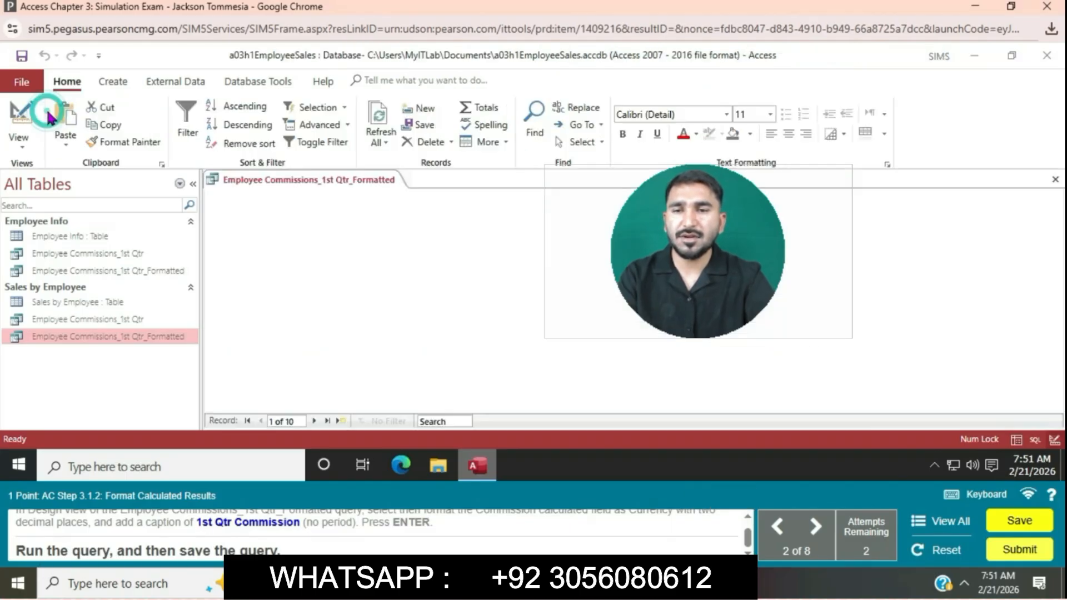
{"action": "right_click", "coordinate": [253, 181]}
{"action": "left_click", "coordinate": [285, 190]}
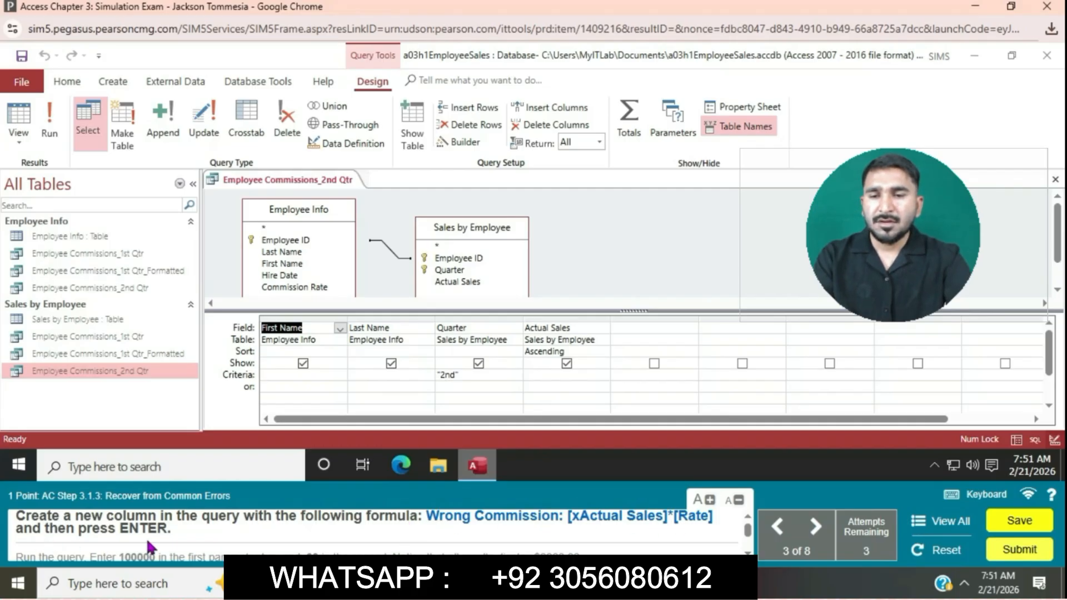
Step: Enter the expression Wrong Commission: [Actual Sales]*[Rate] in the first empty column of the Employee Commissions_2nd Qtr query
{"action": "left_click", "coordinate": [649, 330]}
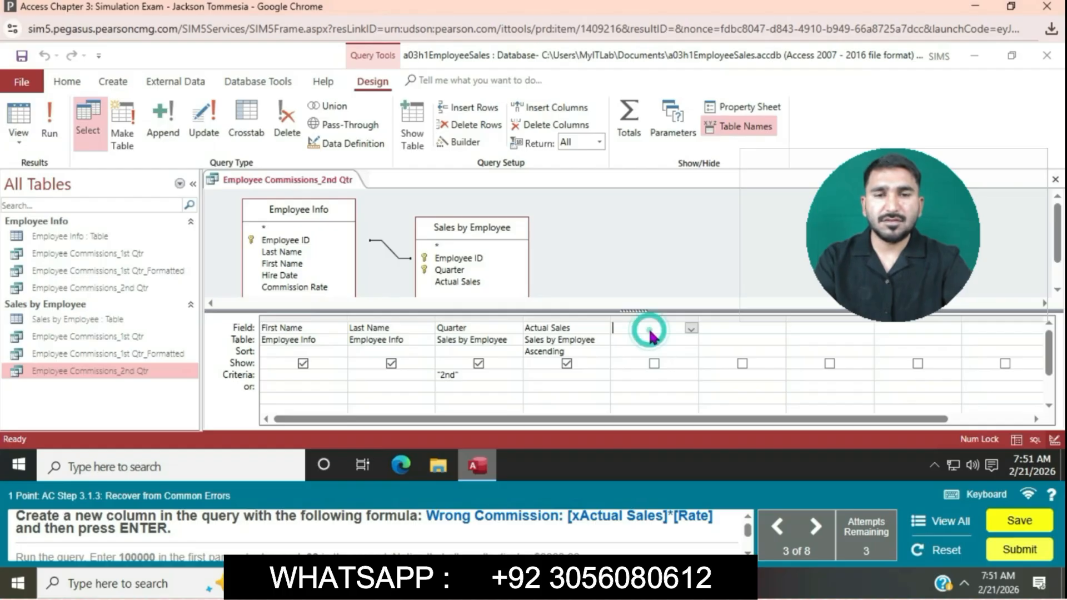
{"action": "right_click", "coordinate": [648, 327]}
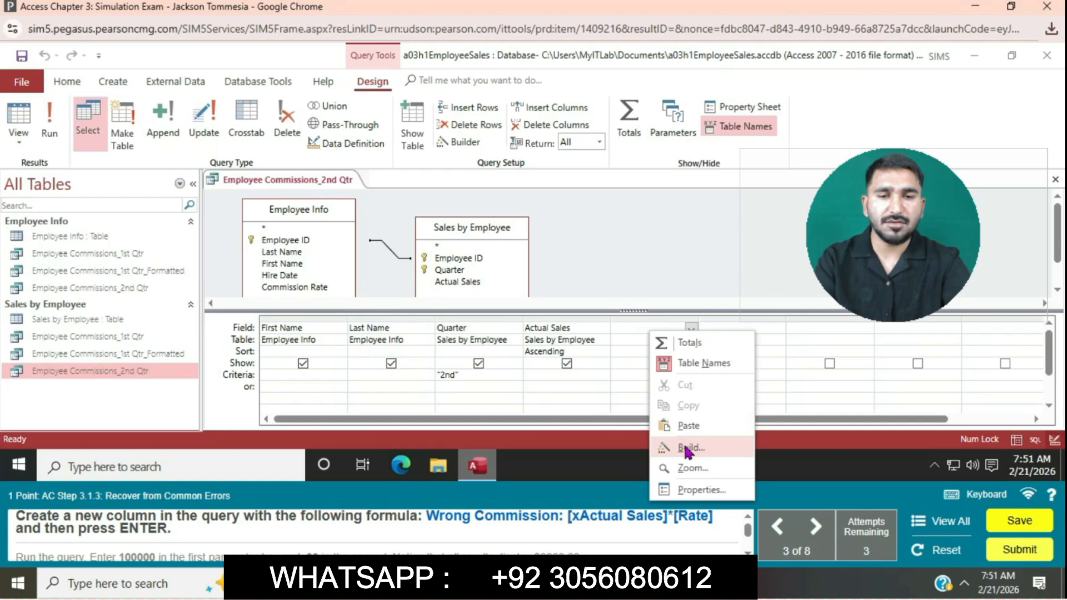
{"action": "left_click", "coordinate": [693, 470]}
{"action": "type", "text": "Wr"}
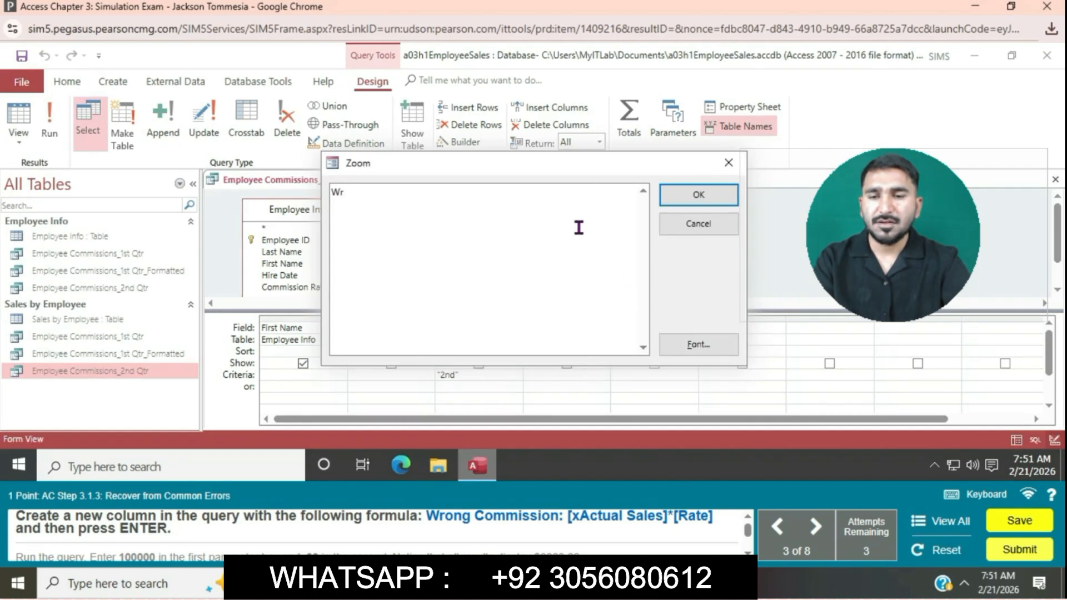
{"action": "type", "text": "ong "}
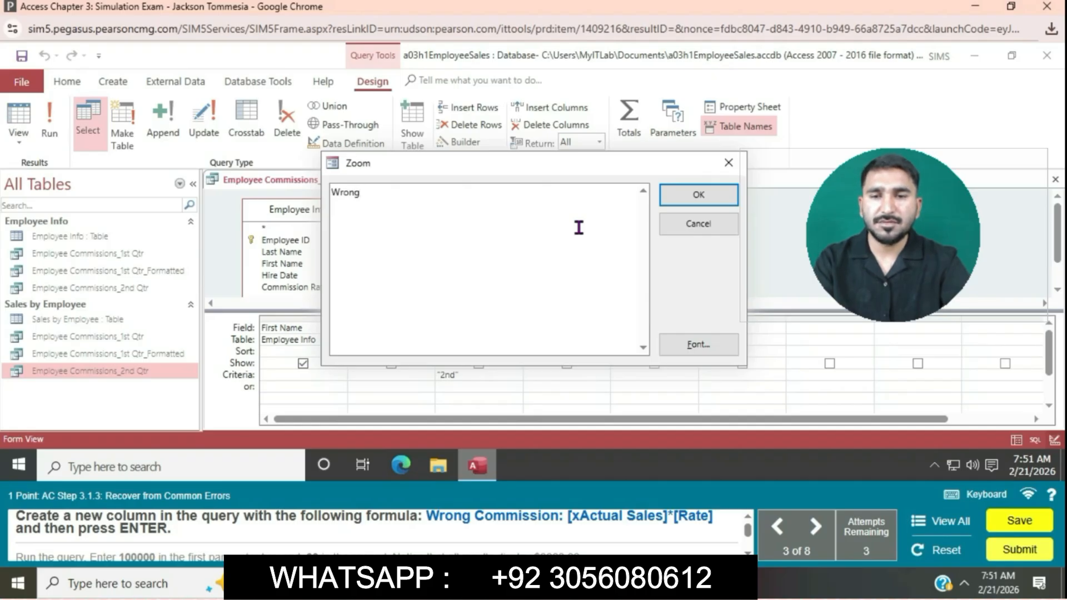
{"action": "type", "text": "Comm"}
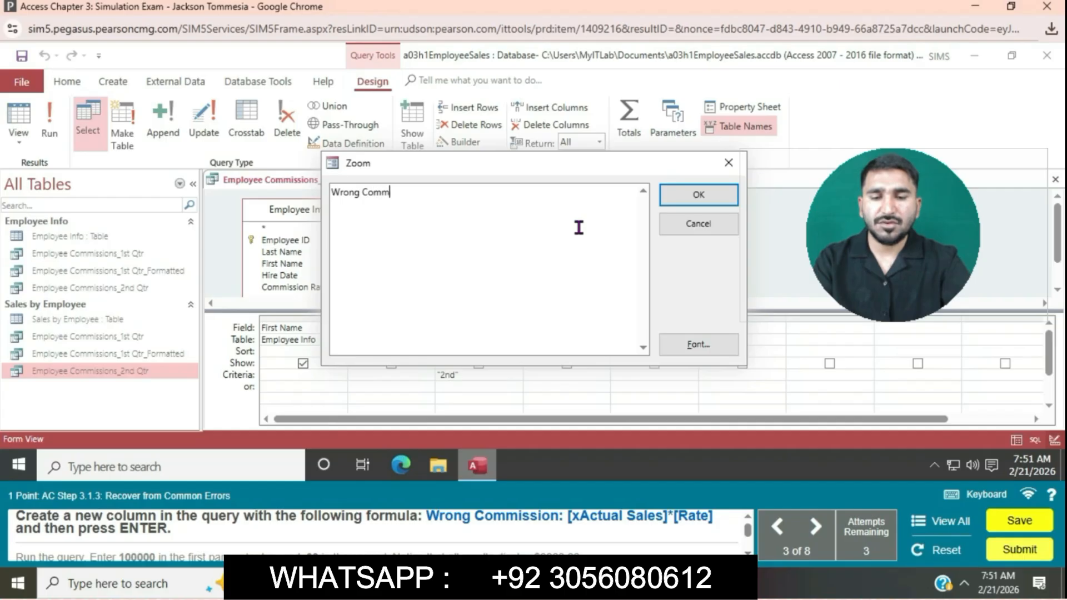
{"action": "type", "text": "ission"}
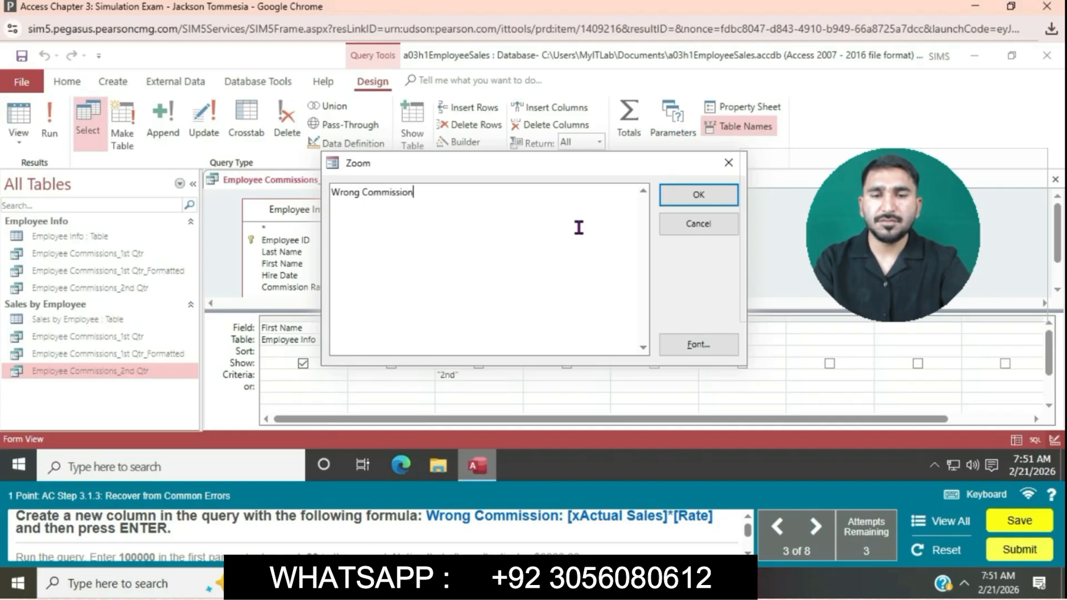
{"action": "type", "text": ": "}
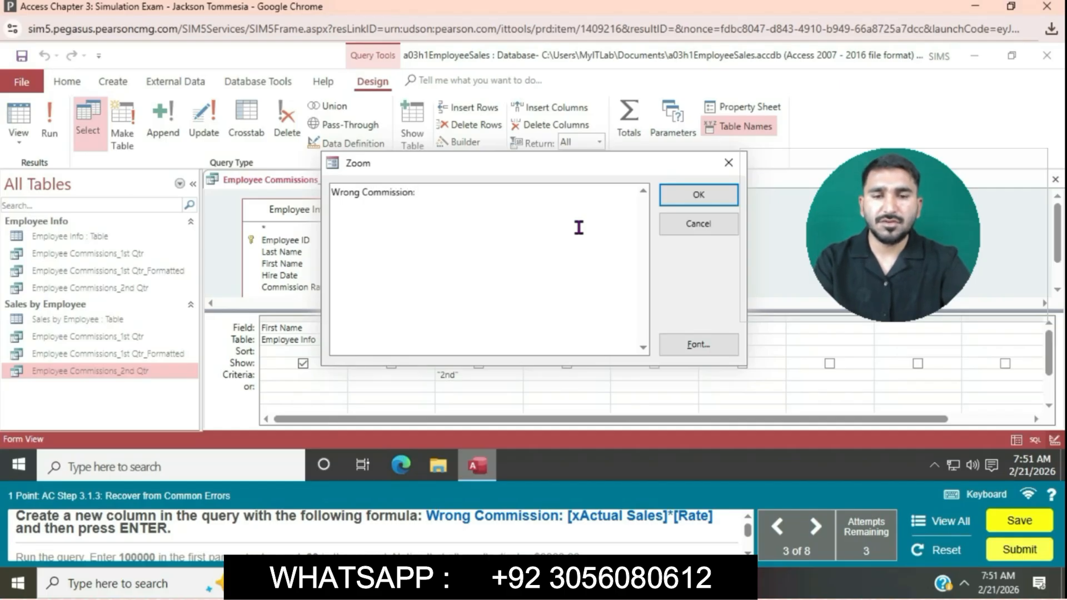
{"action": "type", "text": "[A"}
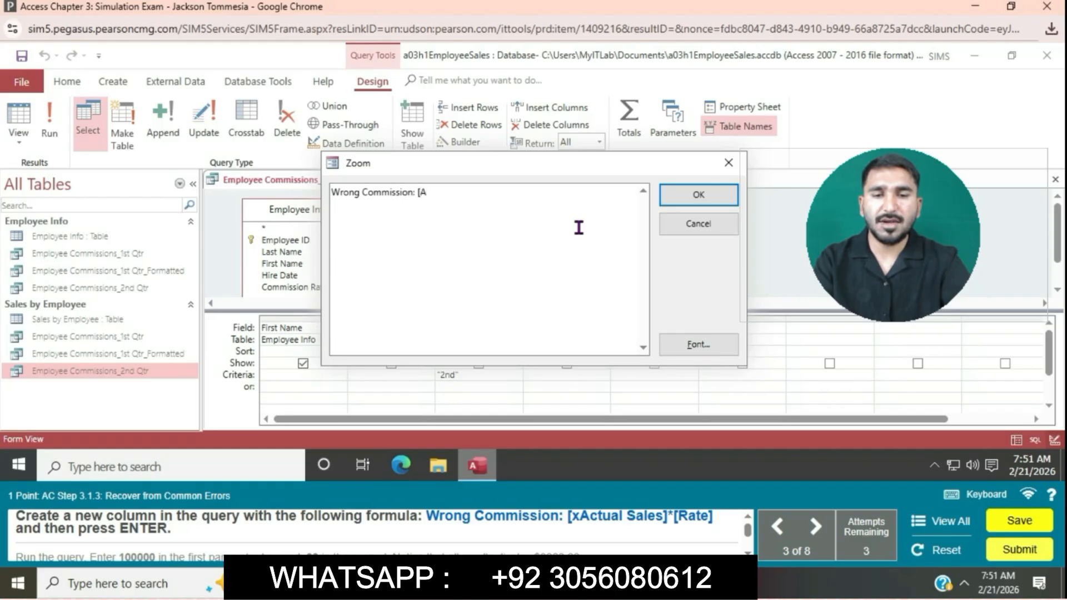
{"action": "type", "text": "c"}
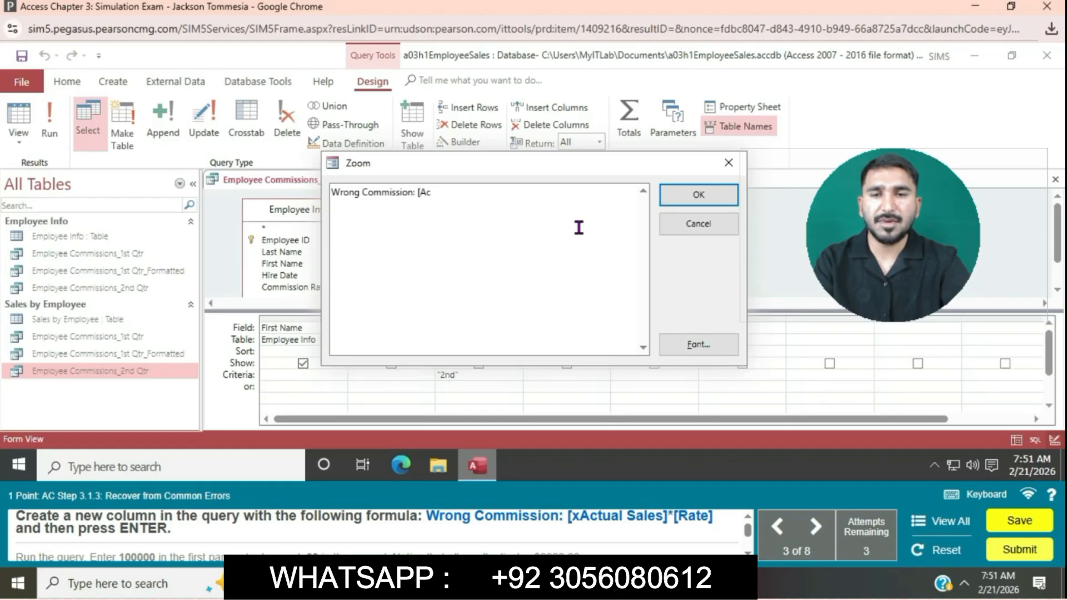
{"action": "type", "text": "tual "}
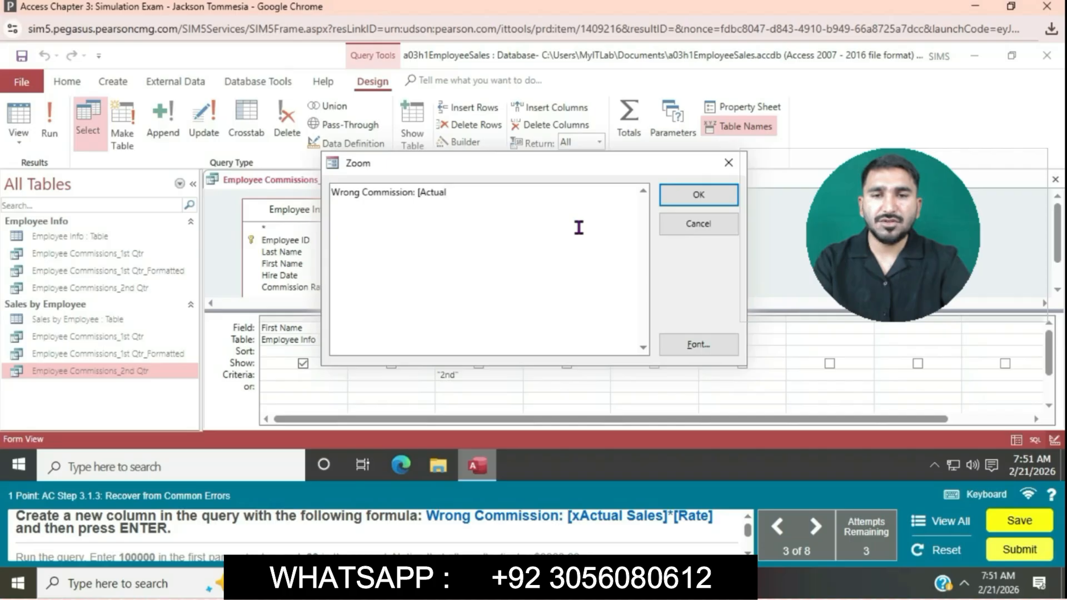
{"action": "type", "text": "Sa"}
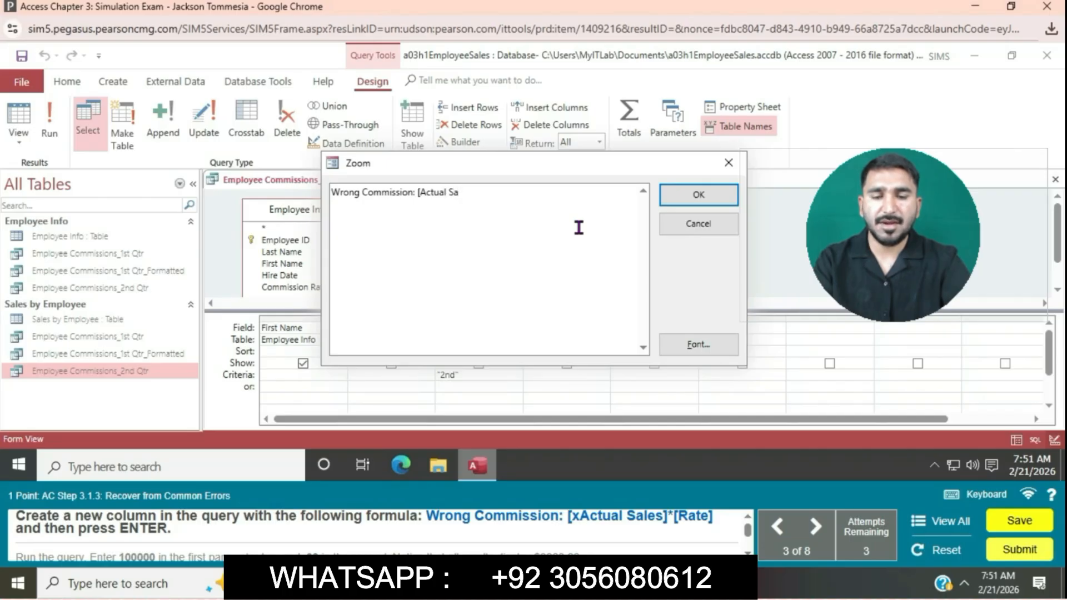
{"action": "type", "text": "les]"}
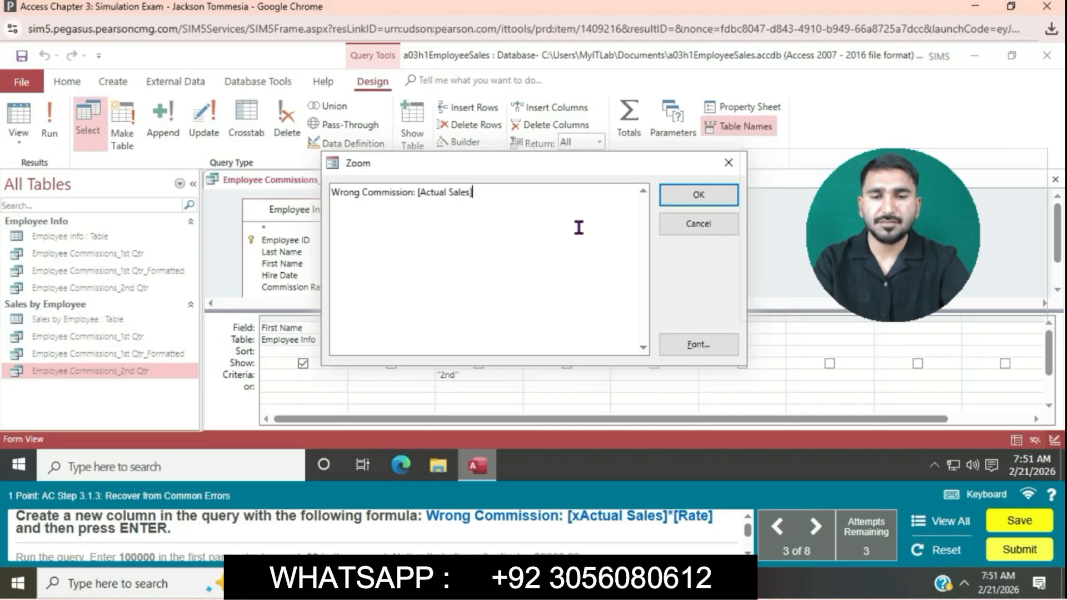
{"action": "type", "text": "*"}
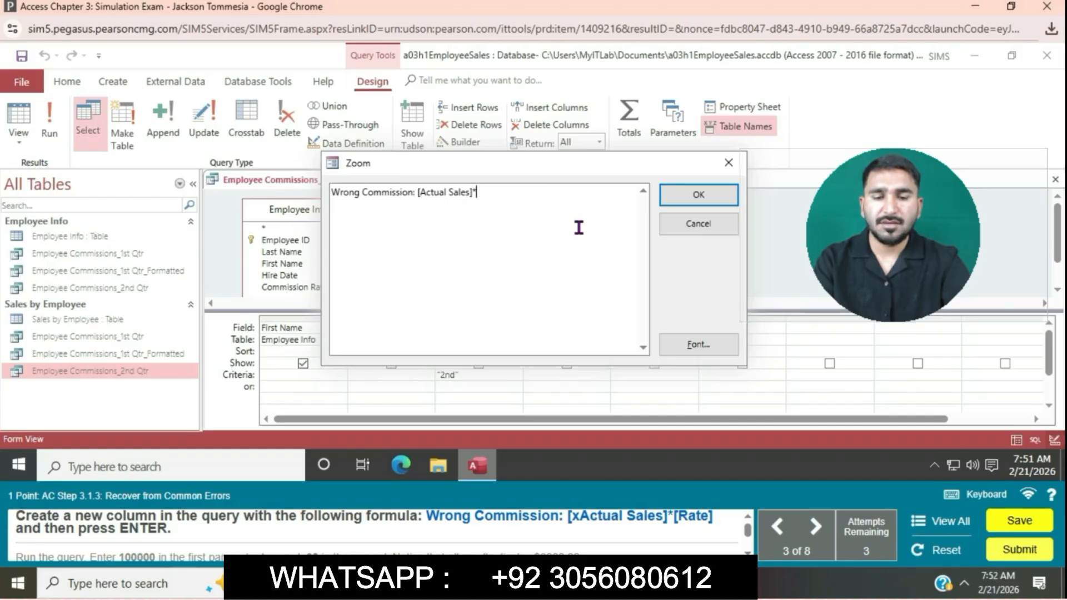
{"action": "type", "text": "["}
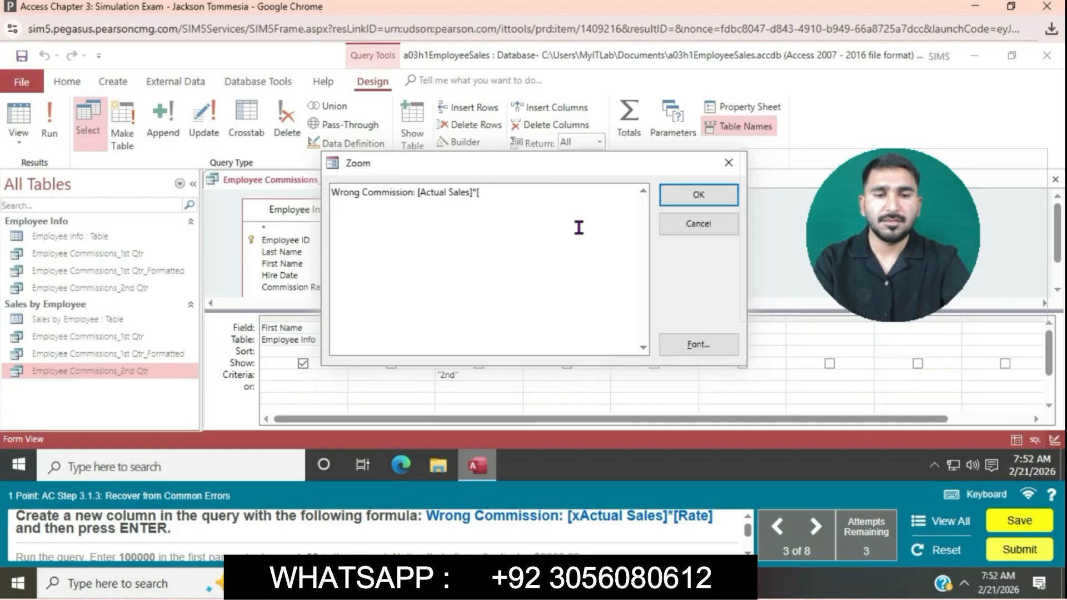
{"action": "type", "text": "Rate]"}
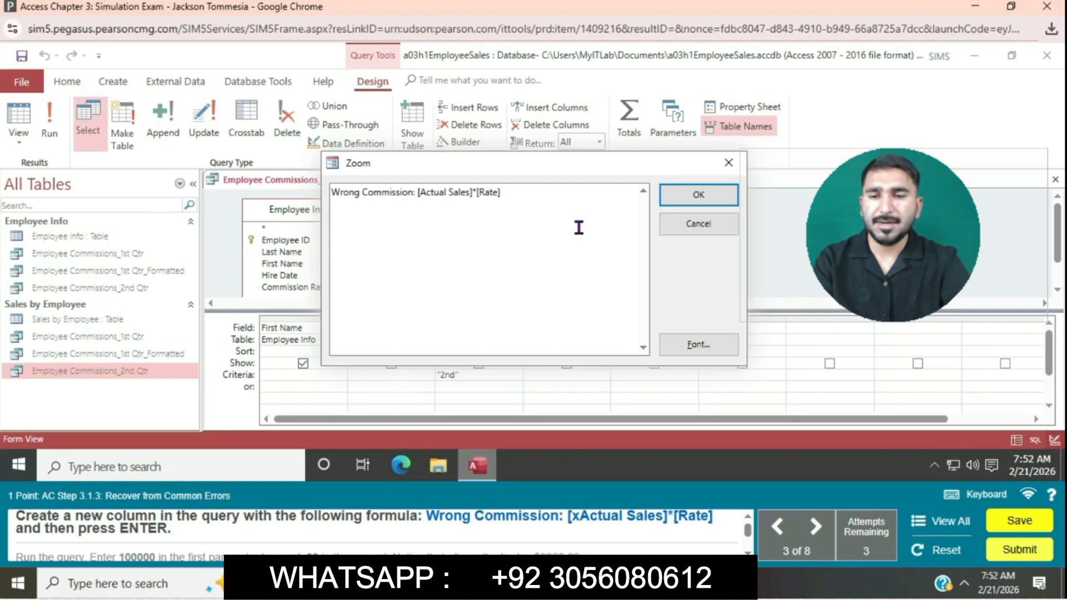
Step: Change the sales reference in the Wrong Commission expression to [xActual Sales] and apply the expression
{"action": "left_click", "coordinate": [422, 195]}
{"action": "type", "text": "x"}
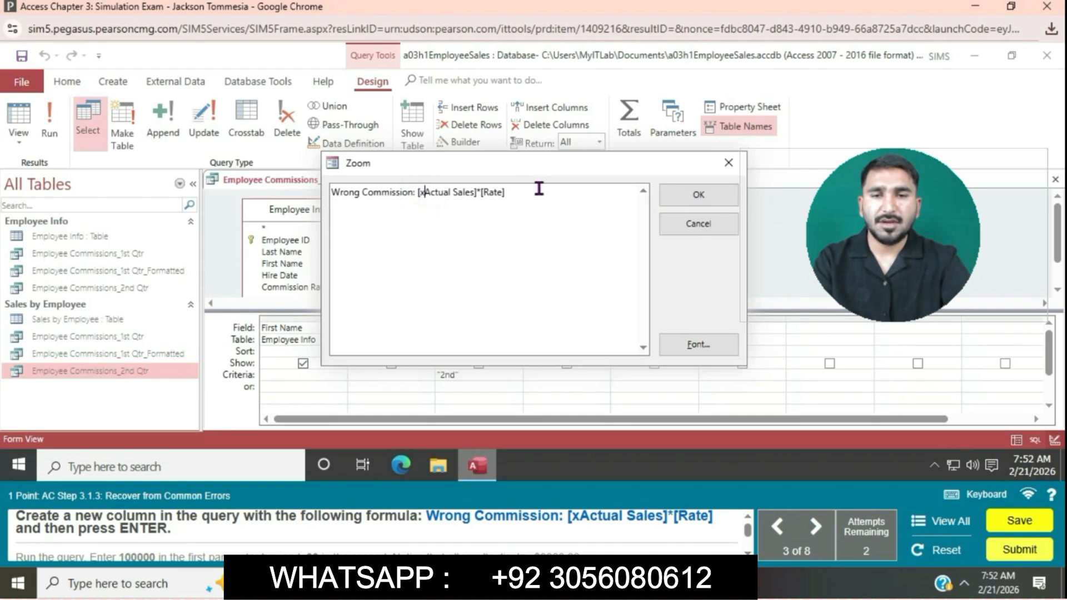
{"action": "left_click", "coordinate": [673, 200]}
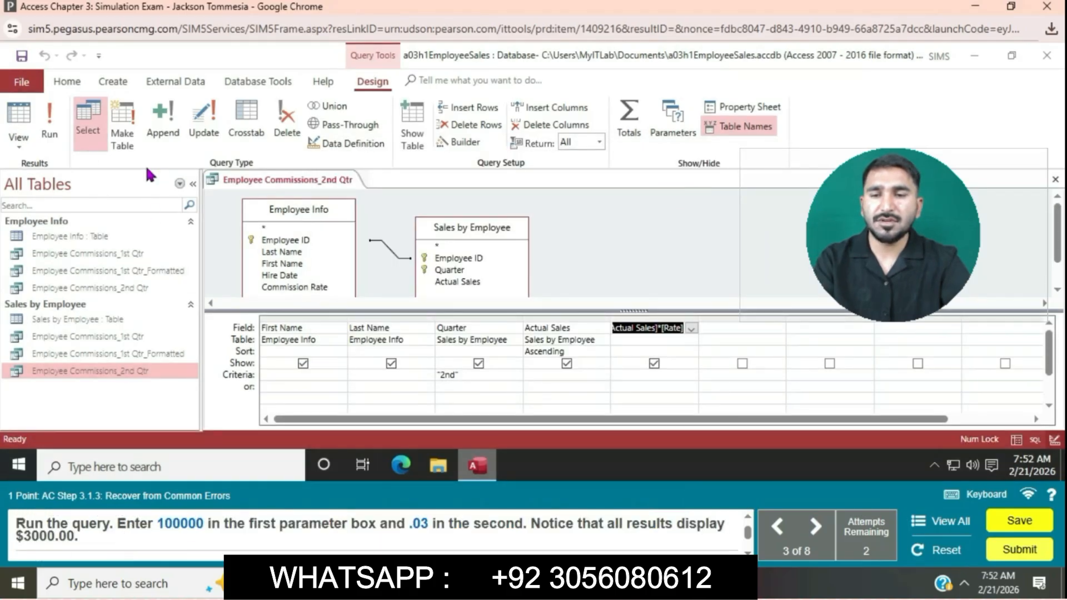
Step: Run the query with 100000 for xActual Sales and 0.03 for Rate, and return it to Design view
{"action": "left_click", "coordinate": [66, 131]}
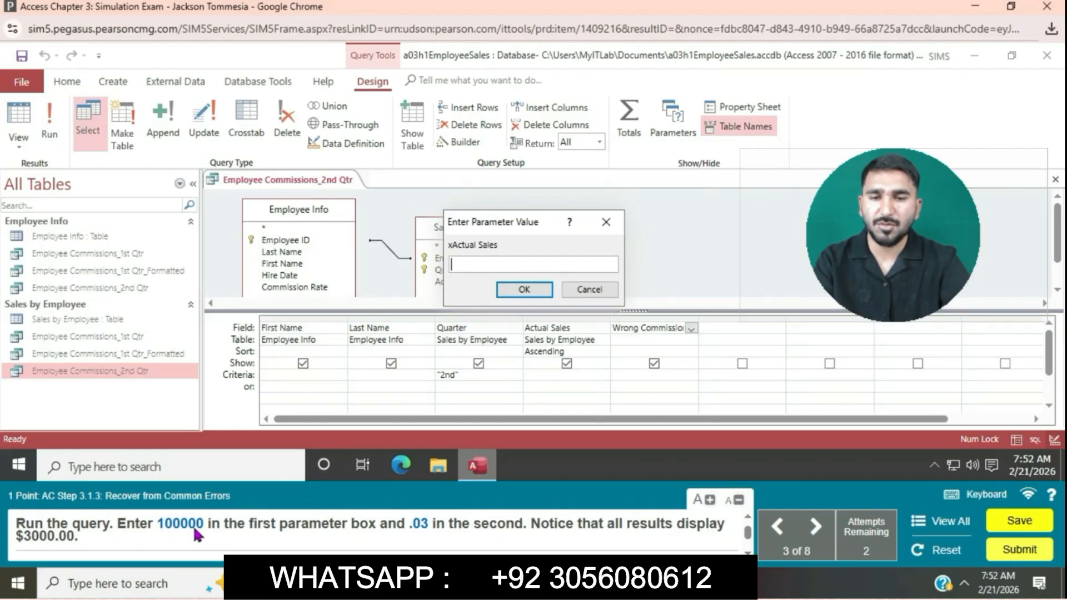
{"action": "left_click", "coordinate": [487, 262]}
{"action": "type", "text": "100000"}
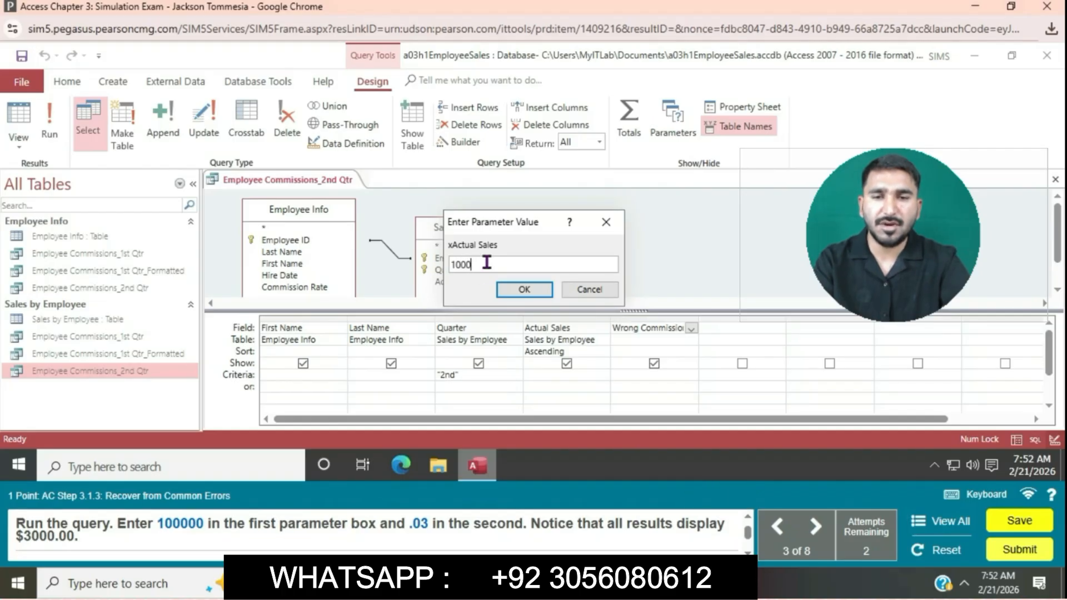
{"action": "left_click", "coordinate": [521, 293]}
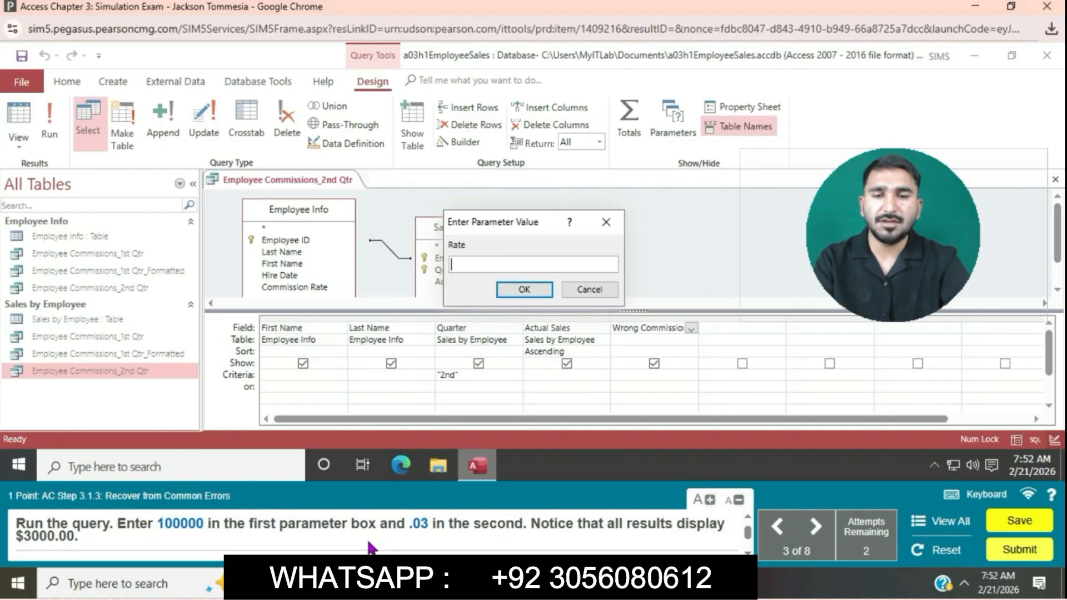
{"action": "type", "text": "0.03"}
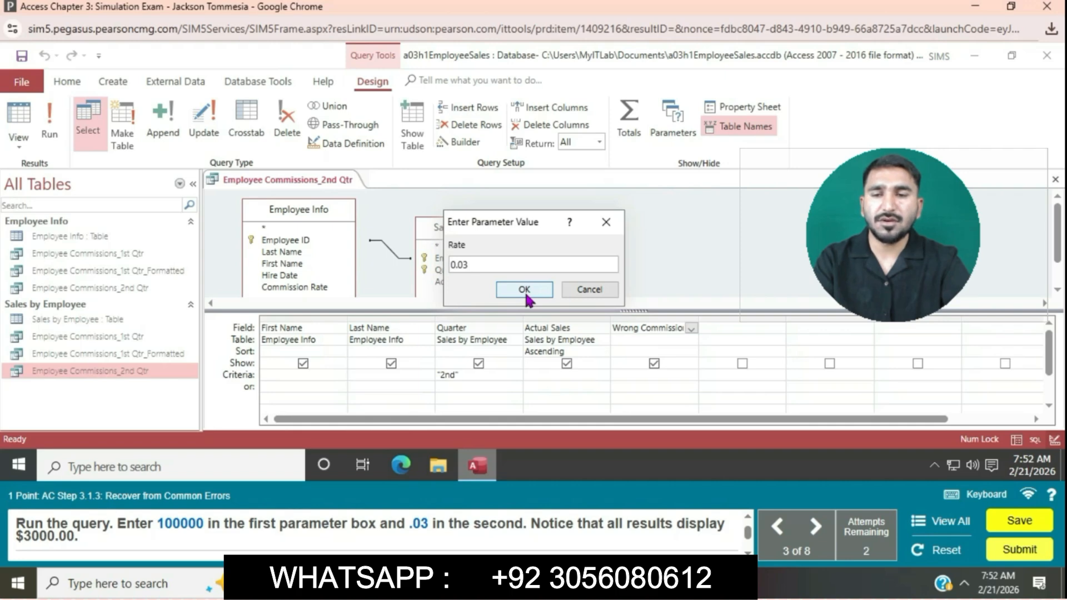
{"action": "left_click", "coordinate": [525, 290]}
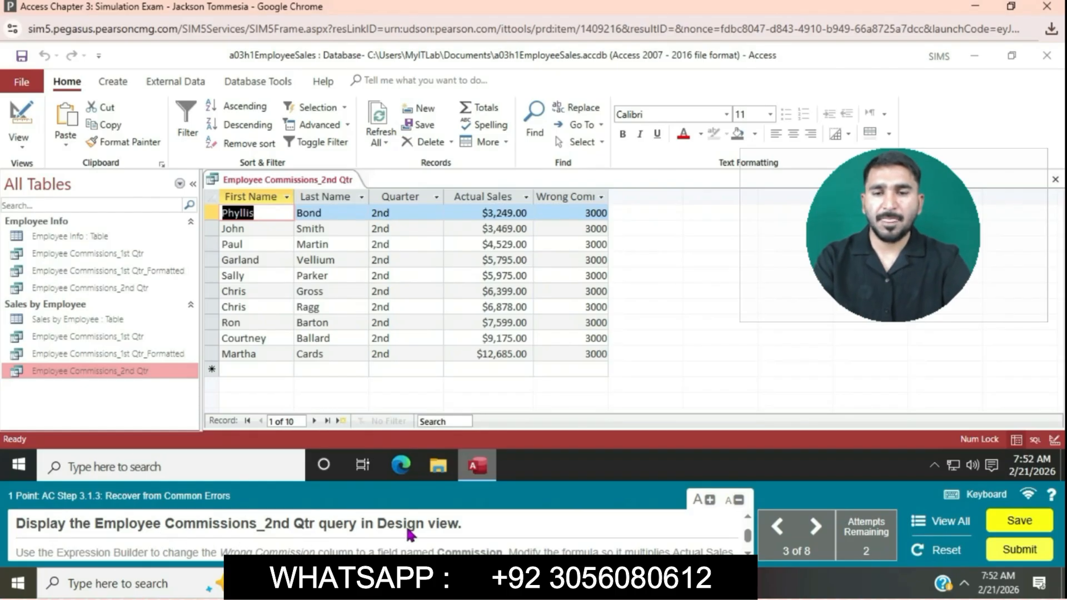
{"action": "left_click", "coordinate": [20, 142]}
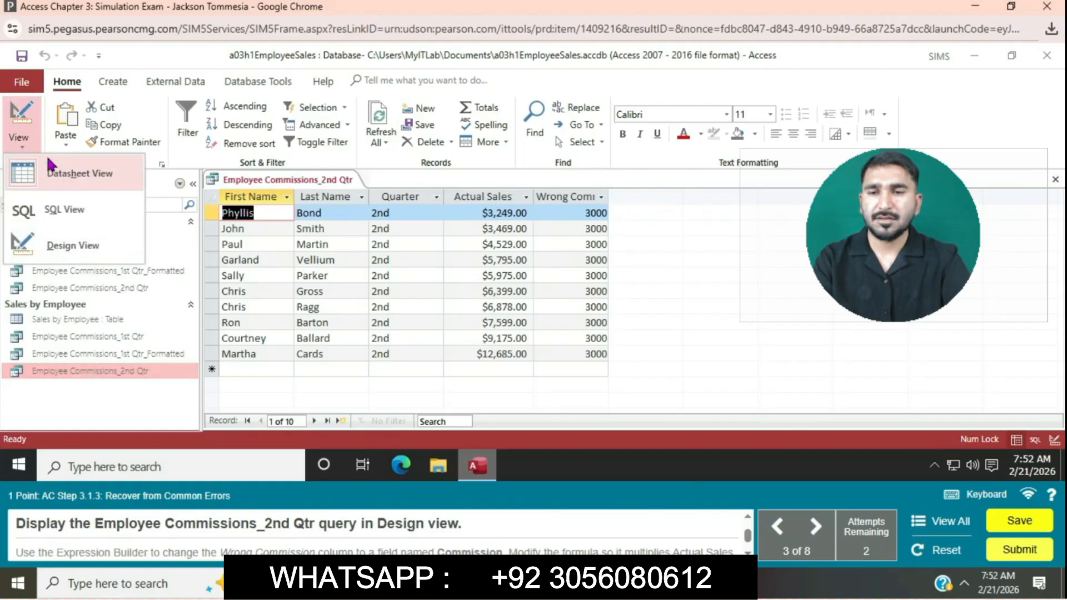
{"action": "left_click", "coordinate": [96, 245]}
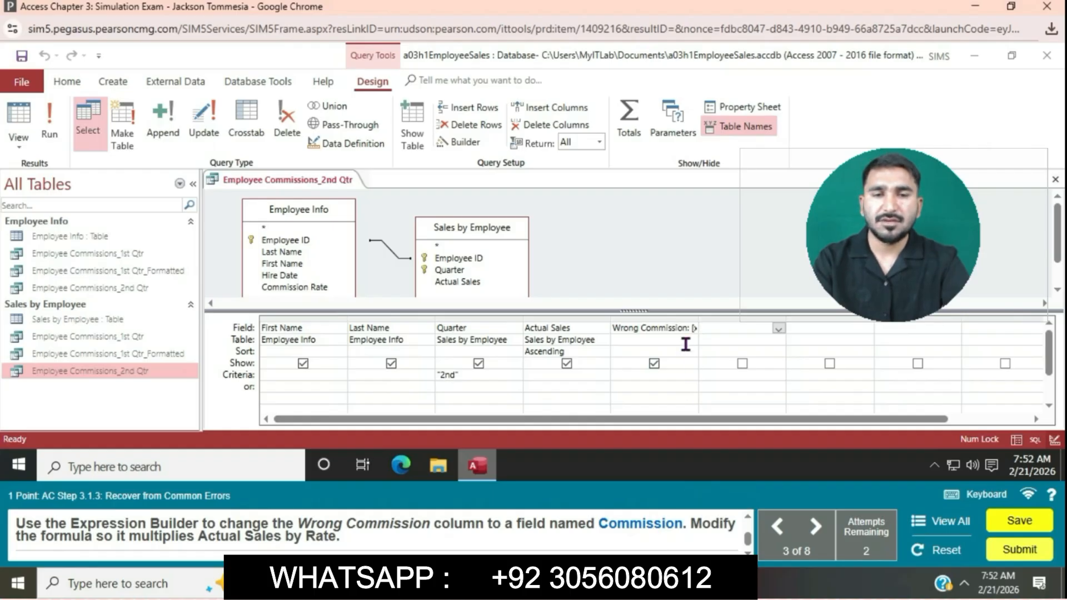
Step: Try to rename the Wrong Commission field to Commission directly in the design grid
{"action": "left_click", "coordinate": [643, 328]}
{"action": "key", "text": "BackSpace"}
{"action": "key", "text": "BackSpace"}
{"action": "key", "text": "BackSpace"}
{"action": "key", "text": "BackSpace"}
{"action": "key", "text": "BackSpace"}
{"action": "key", "text": "BackSpace"}
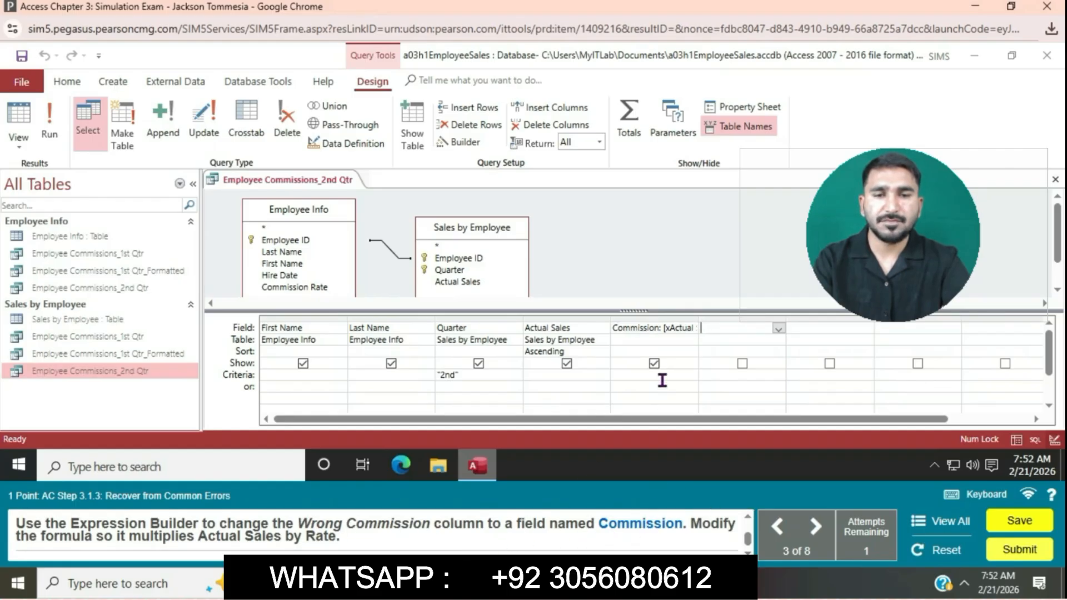
Step: Rename the Wrong Commission calculated field to Commission in its enlarged expression editor
{"action": "left_click", "coordinate": [625, 332]}
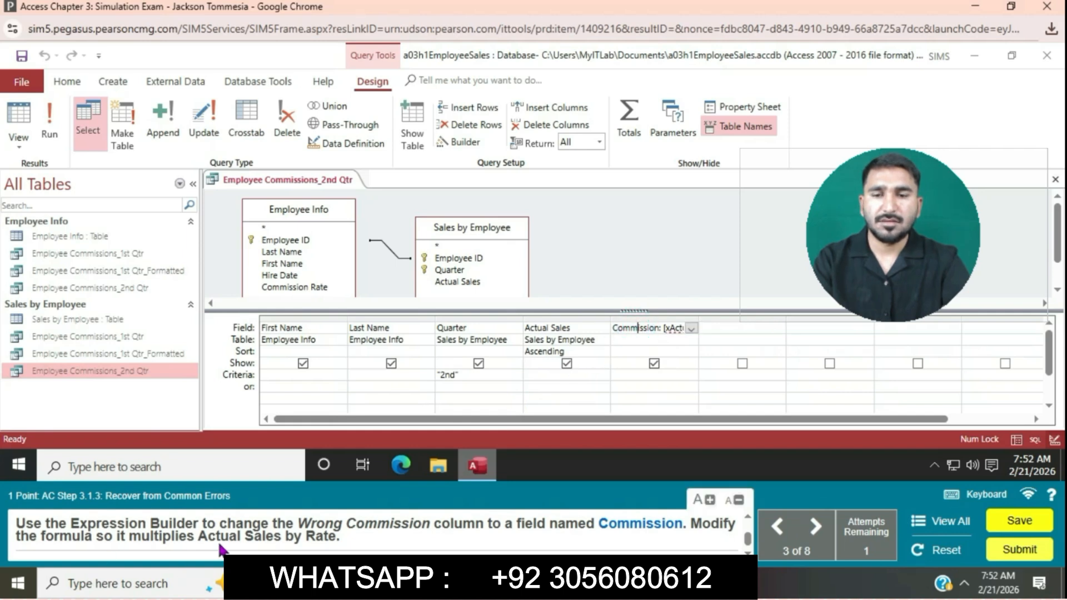
{"action": "right_click", "coordinate": [633, 331]}
{"action": "left_click", "coordinate": [675, 467]}
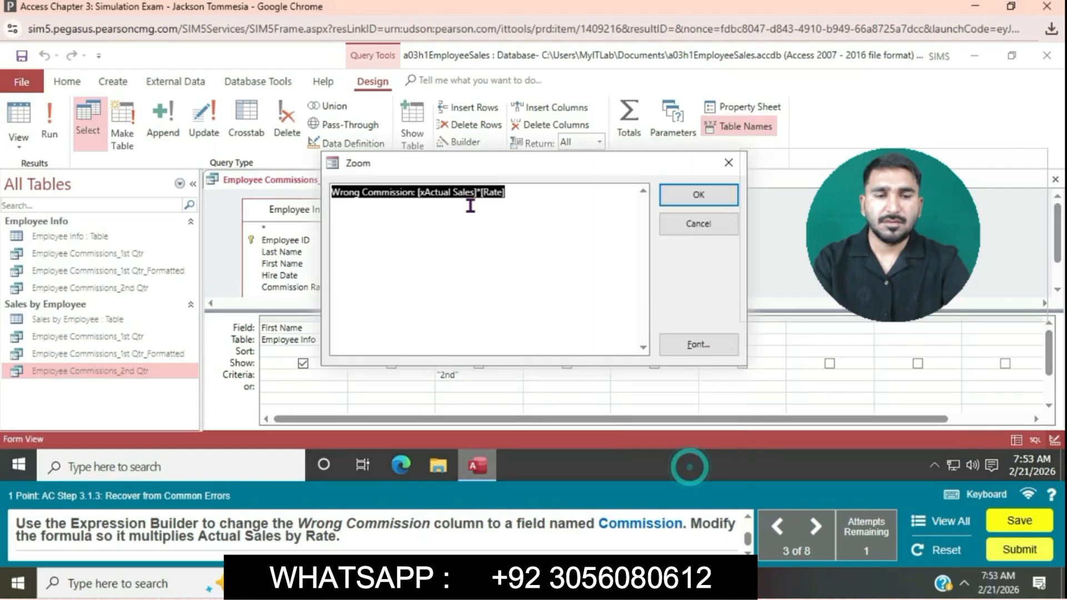
{"action": "left_click", "coordinate": [363, 192]}
{"action": "key", "text": "BackSpace"}
{"action": "key", "text": "BackSpace"}
{"action": "key", "text": "BackSpace"}
{"action": "key", "text": "BackSpace"}
{"action": "key", "text": "BackSpace"}
{"action": "key", "text": "BackSpace"}
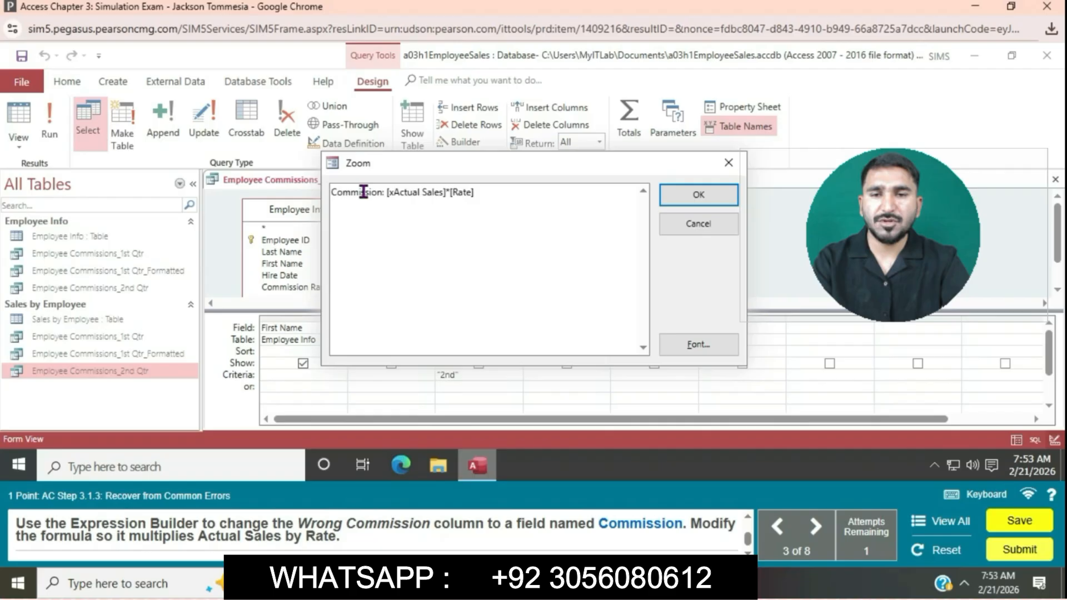
Step: Correct the Commission expression's sales reference to [Actual Sales] and apply the expression
{"action": "left_click", "coordinate": [393, 193]}
{"action": "key", "text": "BackSpace"}
{"action": "left_click", "coordinate": [395, 197]}
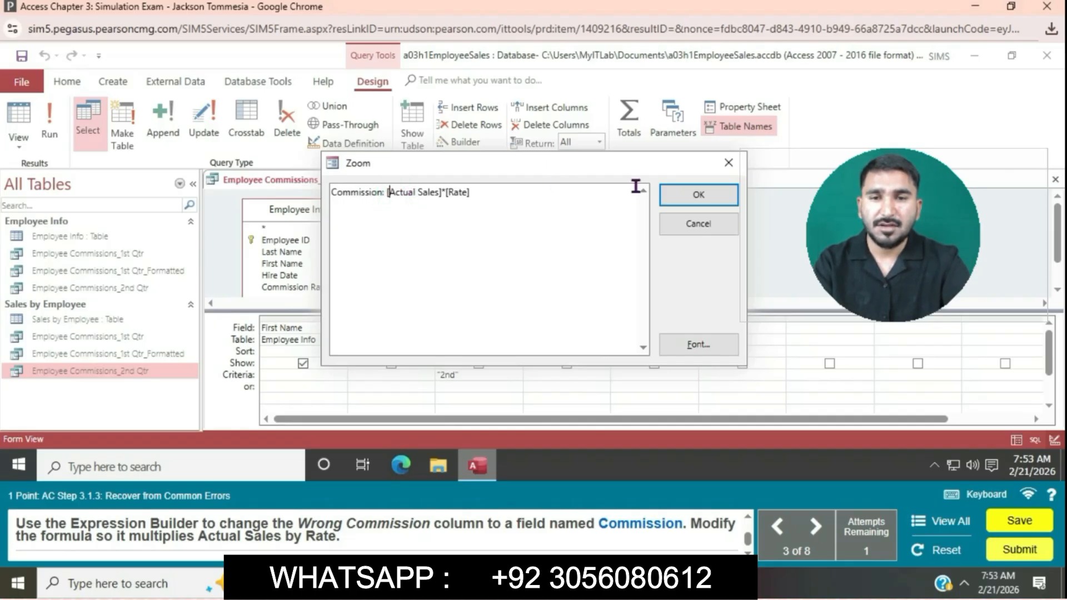
{"action": "left_click", "coordinate": [696, 197]}
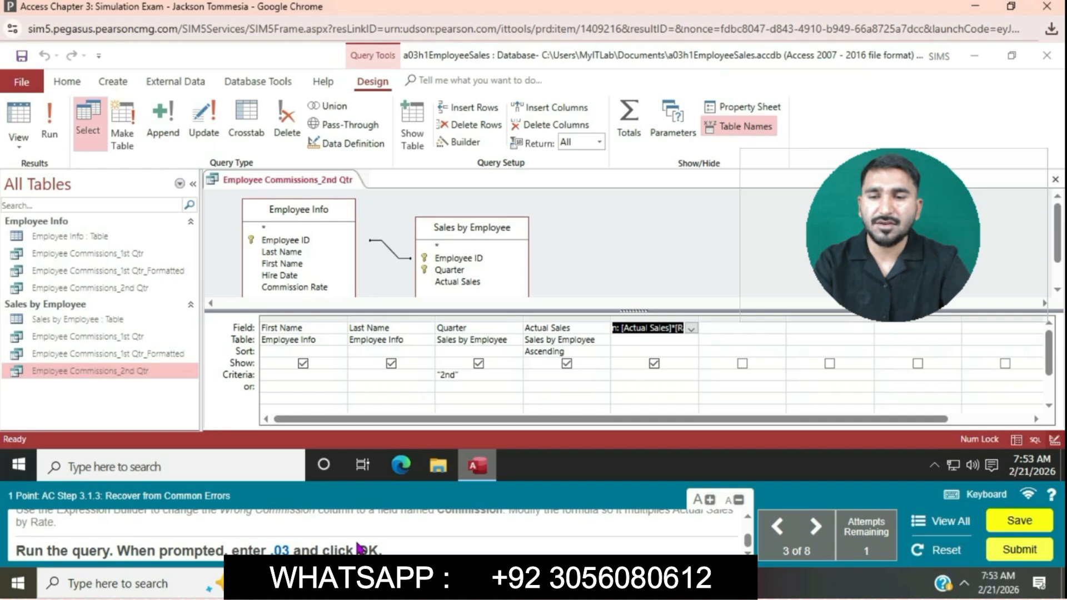
Step: Run the Employee Commissions_2nd Qtr query with 0.03 as the Rate parameter
{"action": "left_click", "coordinate": [49, 124]}
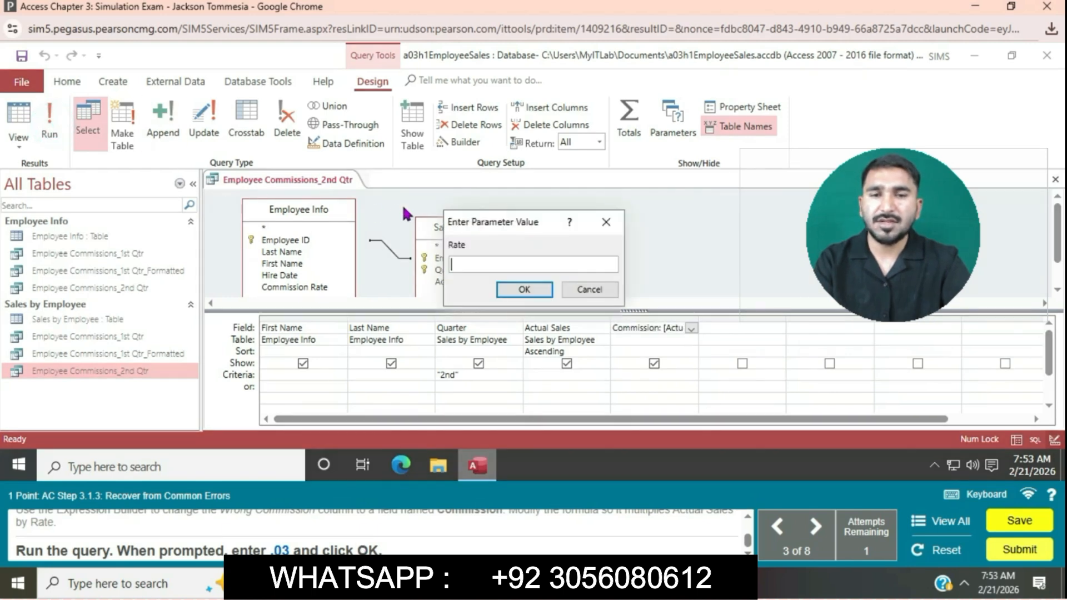
{"action": "type", "text": "0.03"}
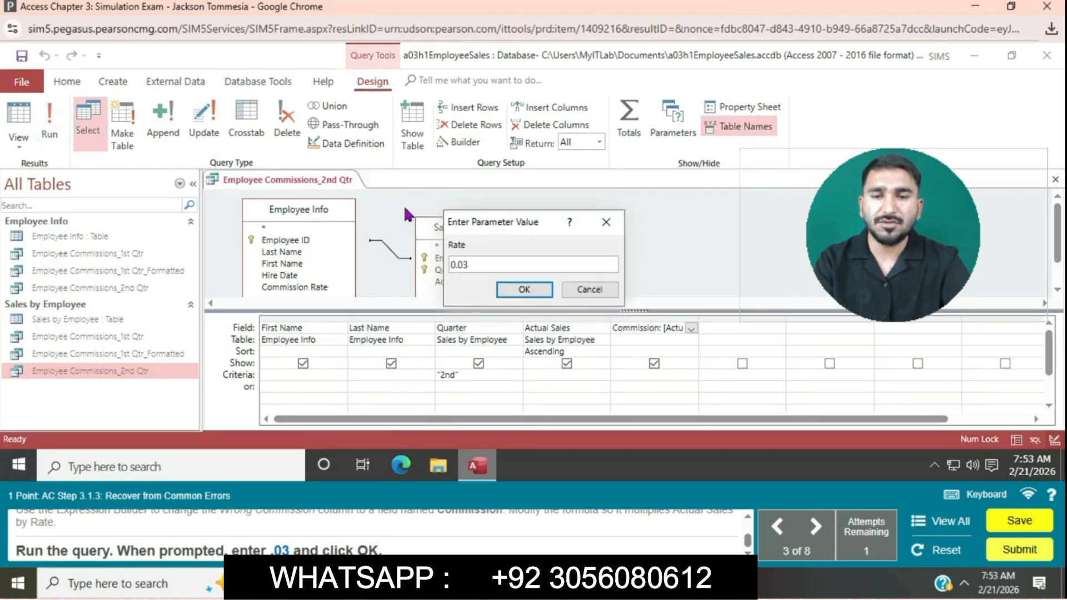
{"action": "left_click", "coordinate": [526, 291]}
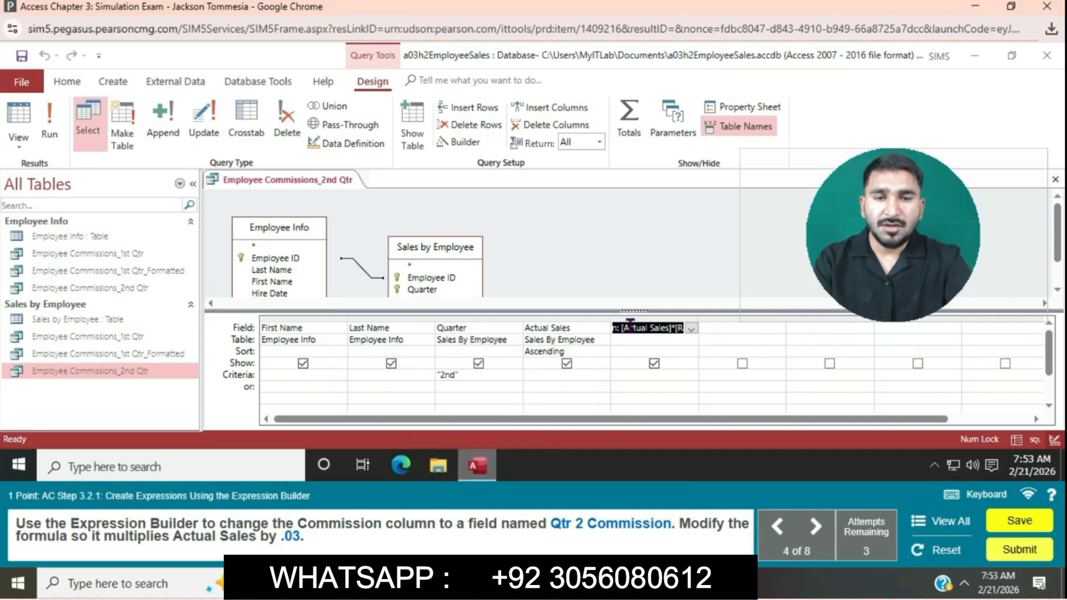
Step: Rename the Commission calculated field to Qtr 2 Commission in the Expression Builder
{"action": "left_click", "coordinate": [465, 148]}
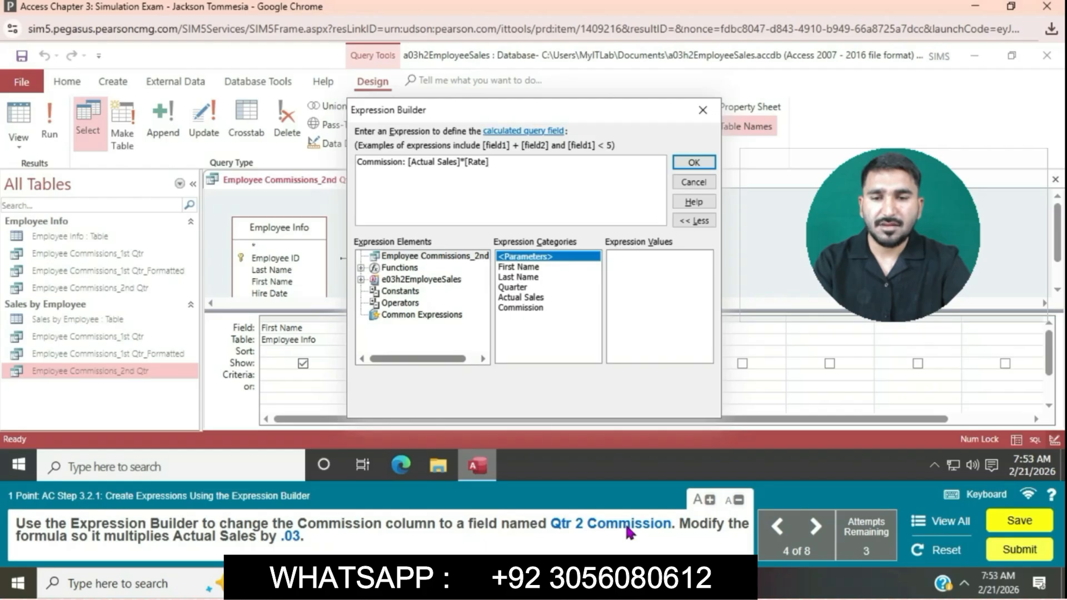
{"action": "left_click", "coordinate": [359, 162]}
{"action": "type", "text": "Qtr "}
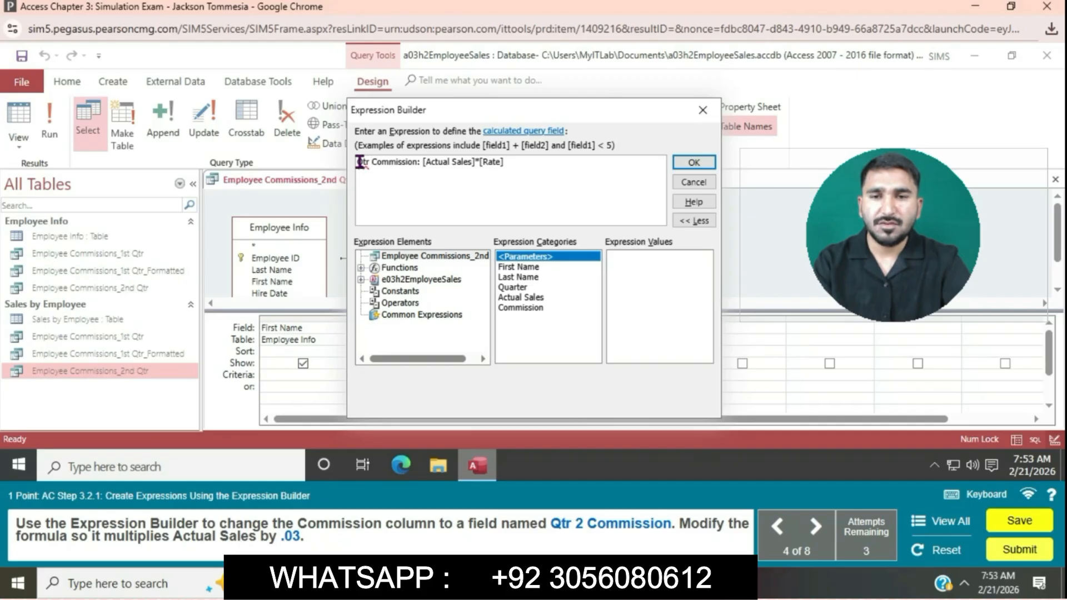
{"action": "type", "text": "2"}
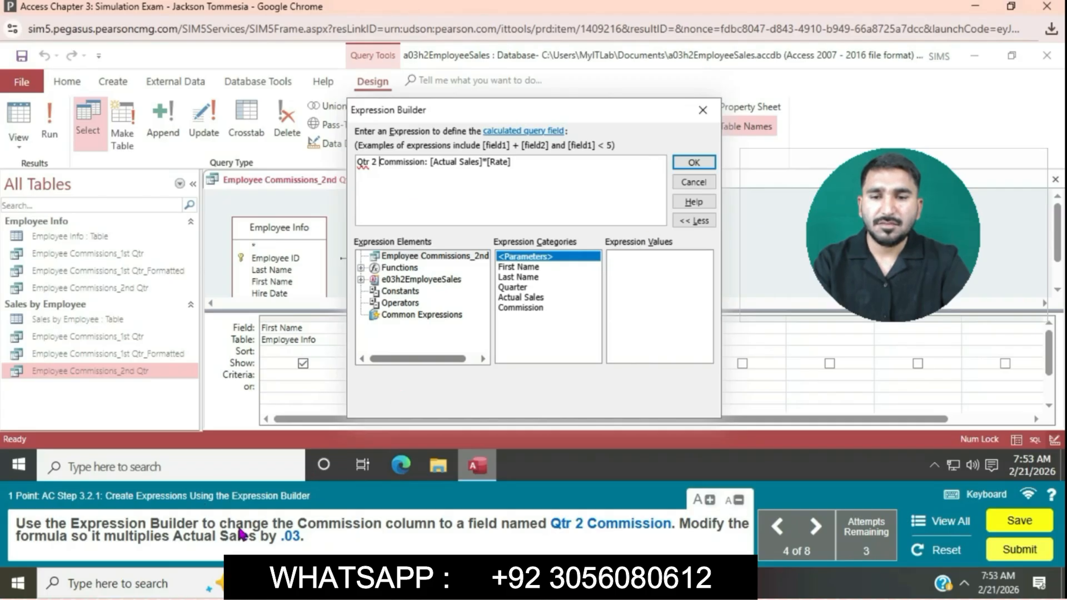
Step: Replace [Rate] with 0.03 in the Qtr 2 Commission expression and apply it
{"action": "left_click", "coordinate": [524, 161]}
{"action": "key", "text": "BackSpace"}
{"action": "key", "text": "BackSpace"}
{"action": "key", "text": "BackSpace"}
{"action": "key", "text": "BackSpace"}
{"action": "key", "text": "BackSpace"}
{"action": "key", "text": "BackSpace"}
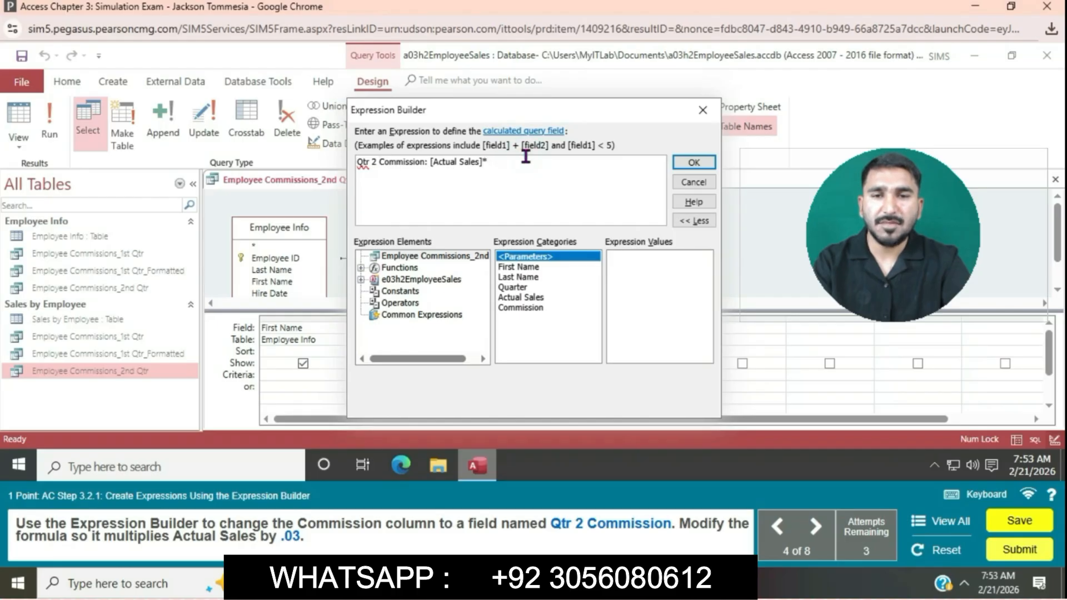
{"action": "type", "text": "0.03"}
{"action": "left_click", "coordinate": [693, 162]}
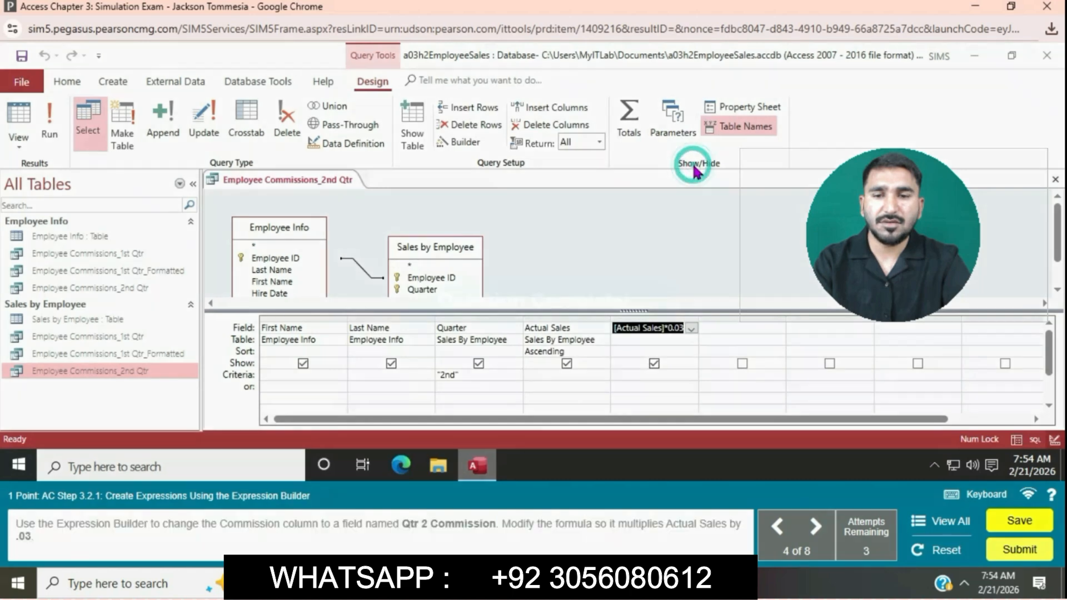